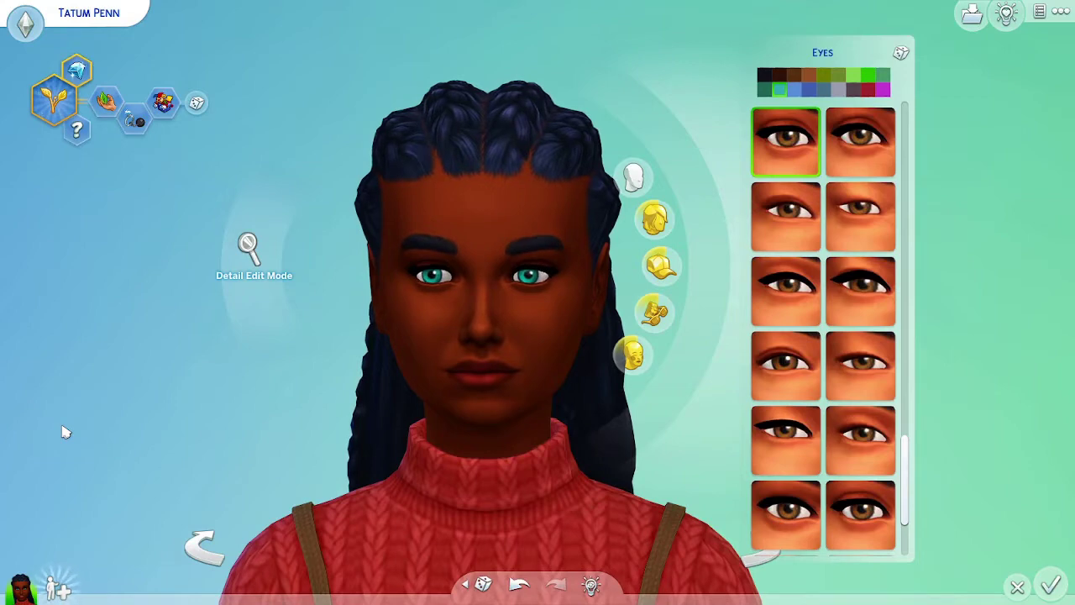
Preview several eye colors on the Sim, including brown, teal, blue, greens and greys
{"action": "left_click", "coordinate": [779, 75]}
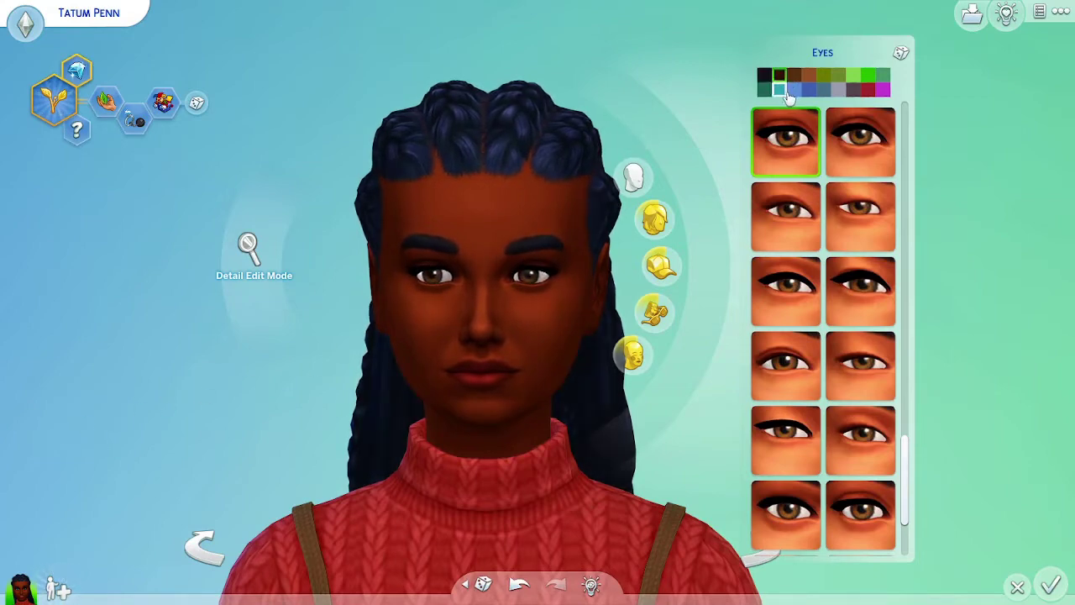
{"action": "left_click", "coordinate": [781, 89]}
{"action": "left_click", "coordinate": [809, 89]}
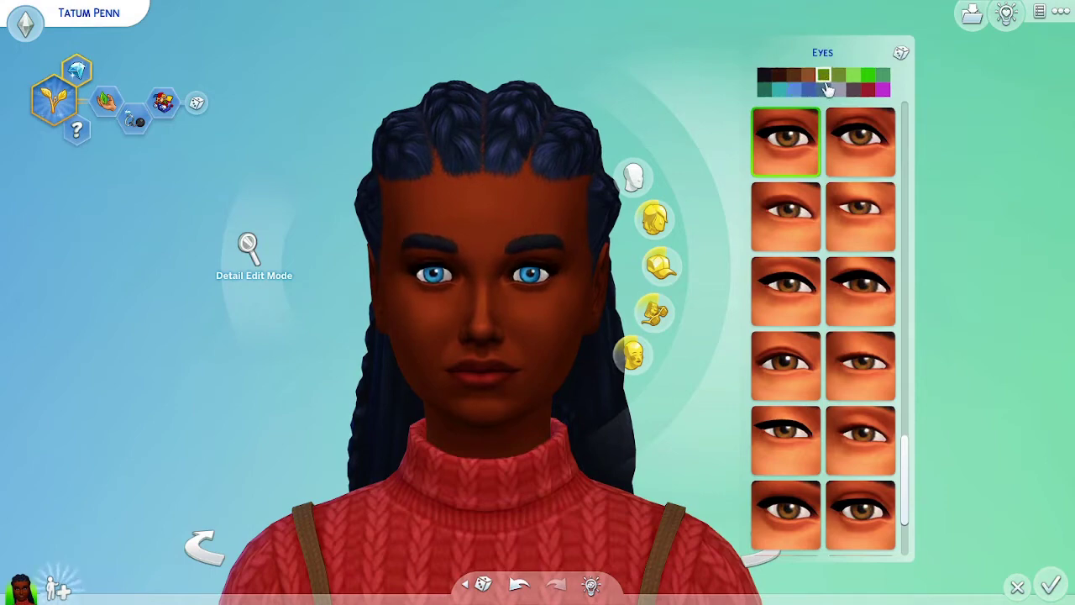
{"action": "left_click", "coordinate": [824, 75]}
{"action": "left_click", "coordinate": [837, 89]}
{"action": "left_click", "coordinate": [839, 76]}
{"action": "left_click", "coordinate": [853, 76]}
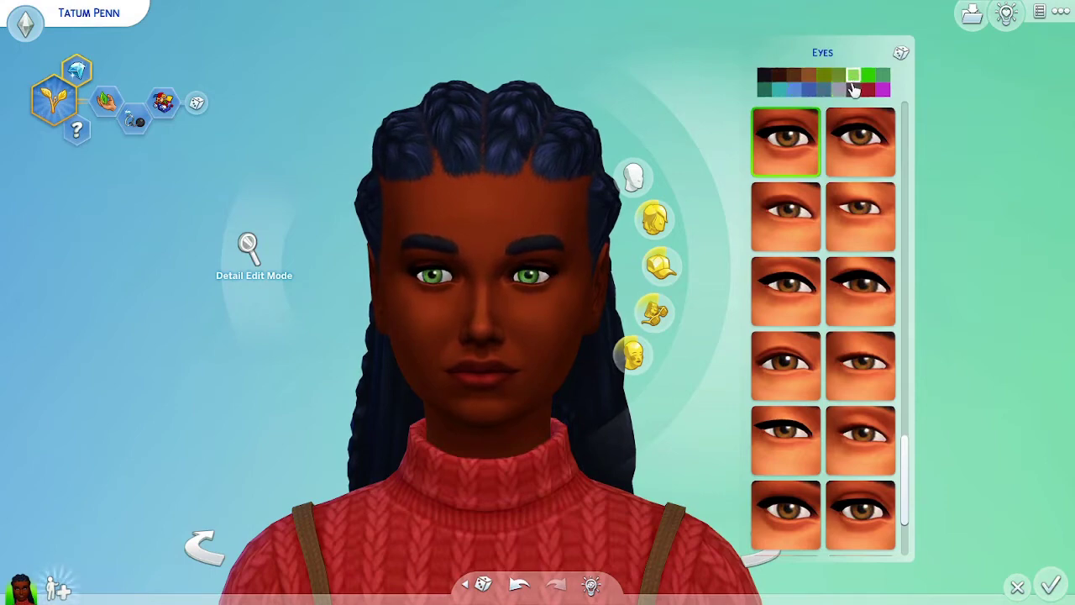
{"action": "left_click", "coordinate": [853, 89]}
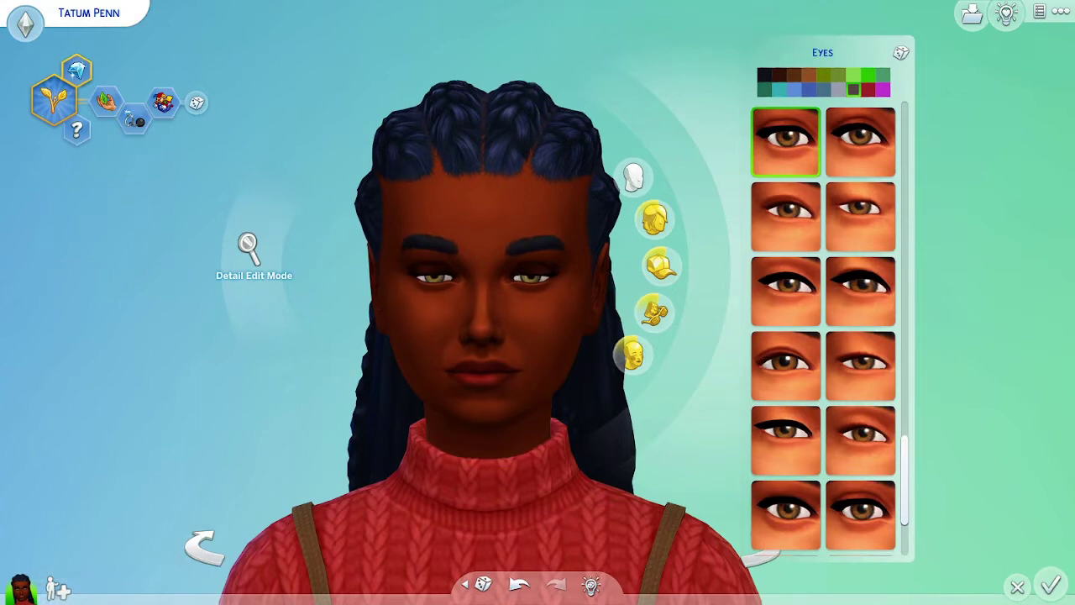
Switch to the browser's The Sims Resource eye colors page and open the Importin Eyes V2 preview
{"action": "key", "text": "alt+Tab"}
{"action": "left_click_drag", "start_coordinate": [367, 107], "coordinate": [523, 2]}
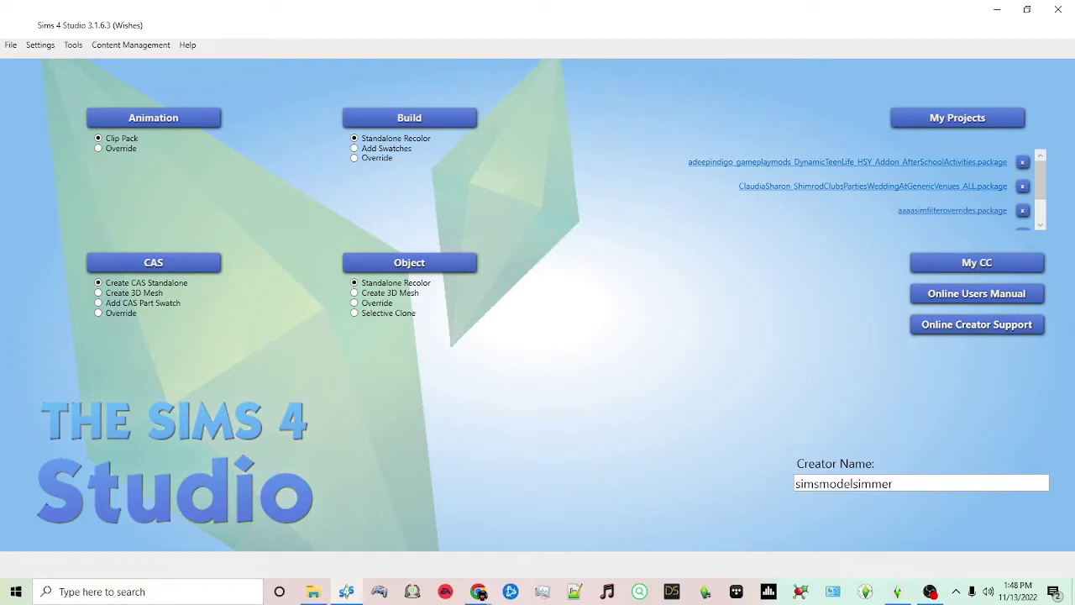
{"action": "left_click", "coordinate": [479, 592]}
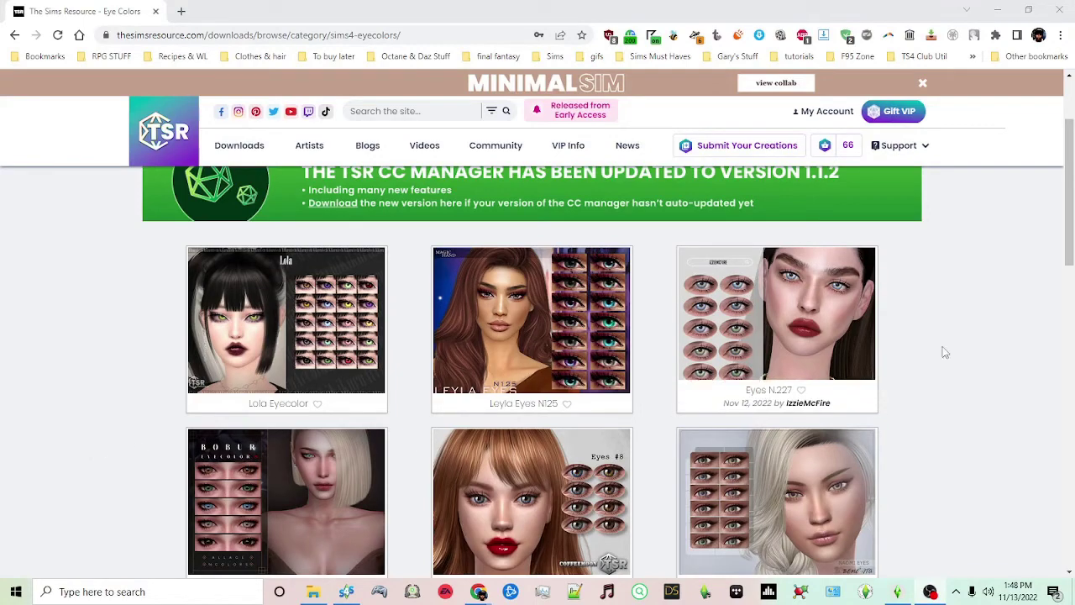
{"action": "left_click_drag", "start_coordinate": [1069, 235], "coordinate": [1069, 327]}
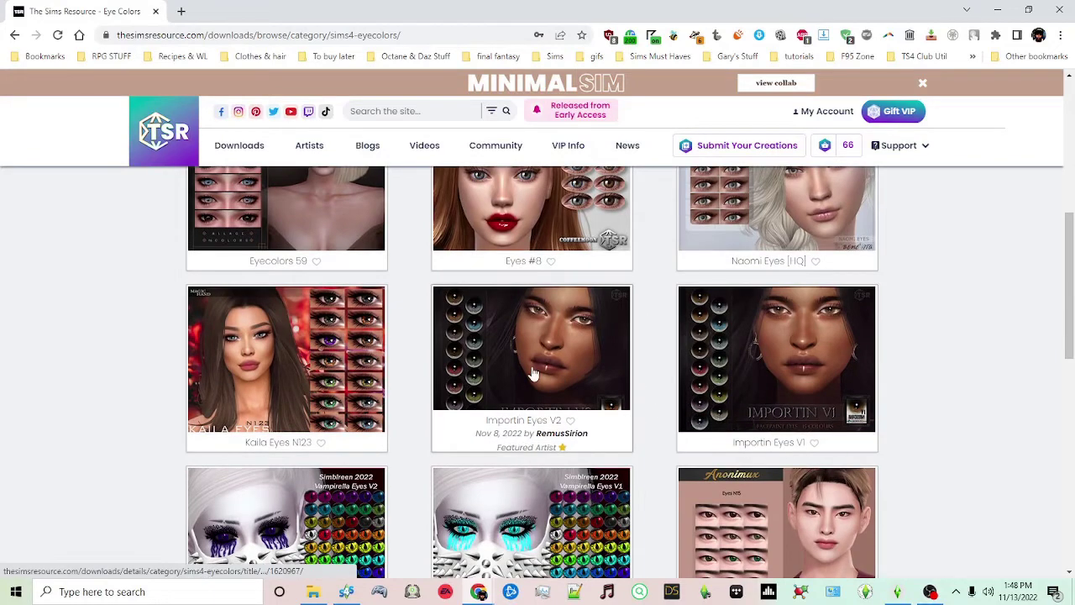
{"action": "left_click", "coordinate": [533, 372]}
{"action": "scroll", "coordinate": [473, 462], "scroll_direction": "down", "scroll_amount": 1}
{"action": "scroll", "coordinate": [473, 462], "scroll_direction": "down", "scroll_amount": 1}
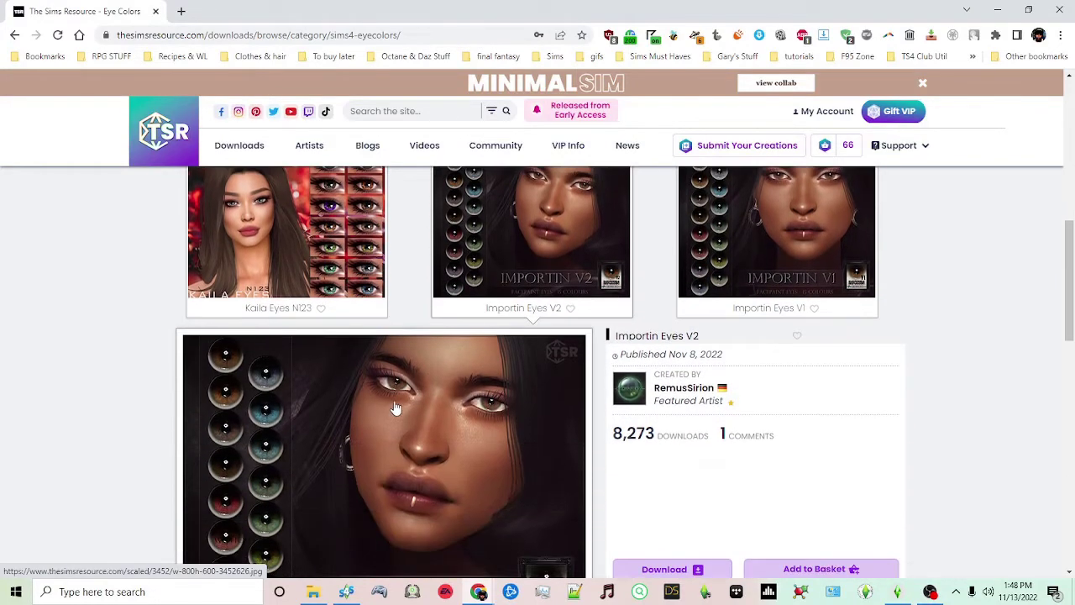
{"action": "scroll", "coordinate": [420, 426], "scroll_direction": "up", "scroll_amount": 2}
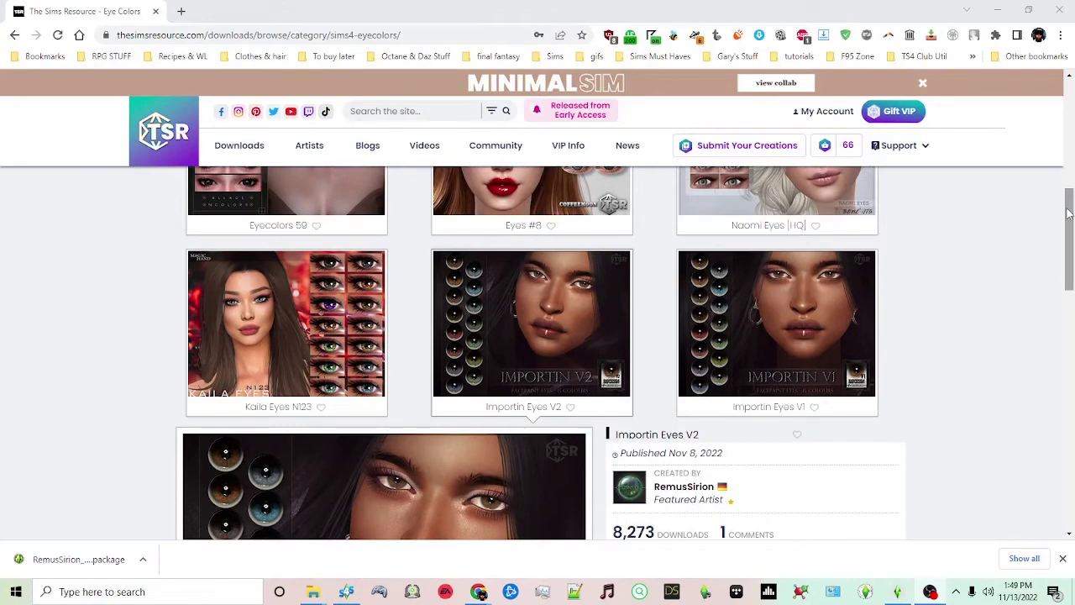
Download the Importin Eyes V2 package and save it in the Eyes folder under Downloads
{"action": "left_click_drag", "start_coordinate": [1071, 208], "coordinate": [1070, 279]}
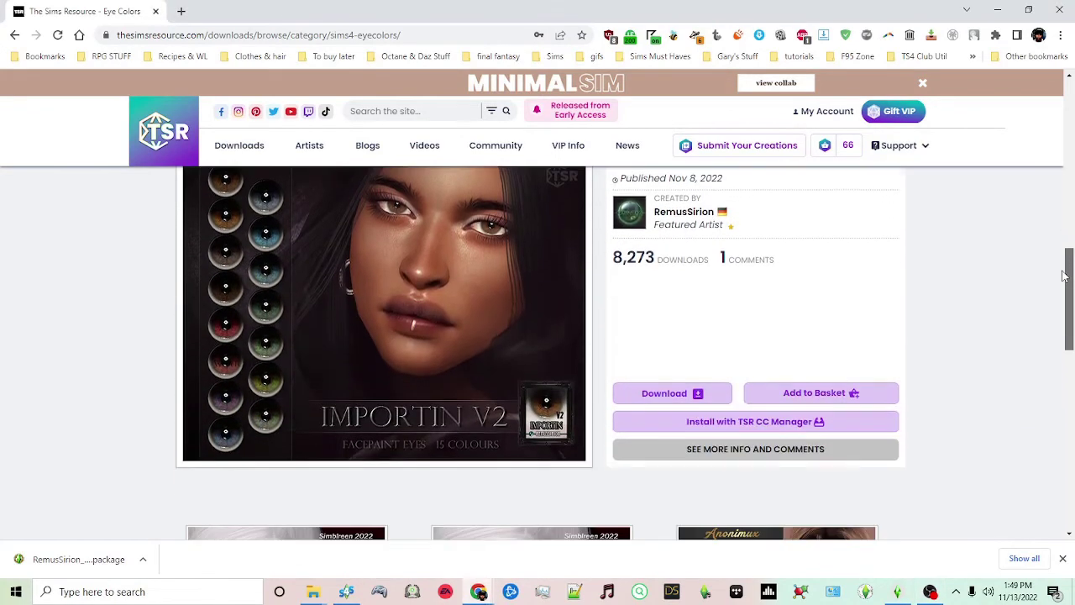
{"action": "left_click", "coordinate": [665, 395]}
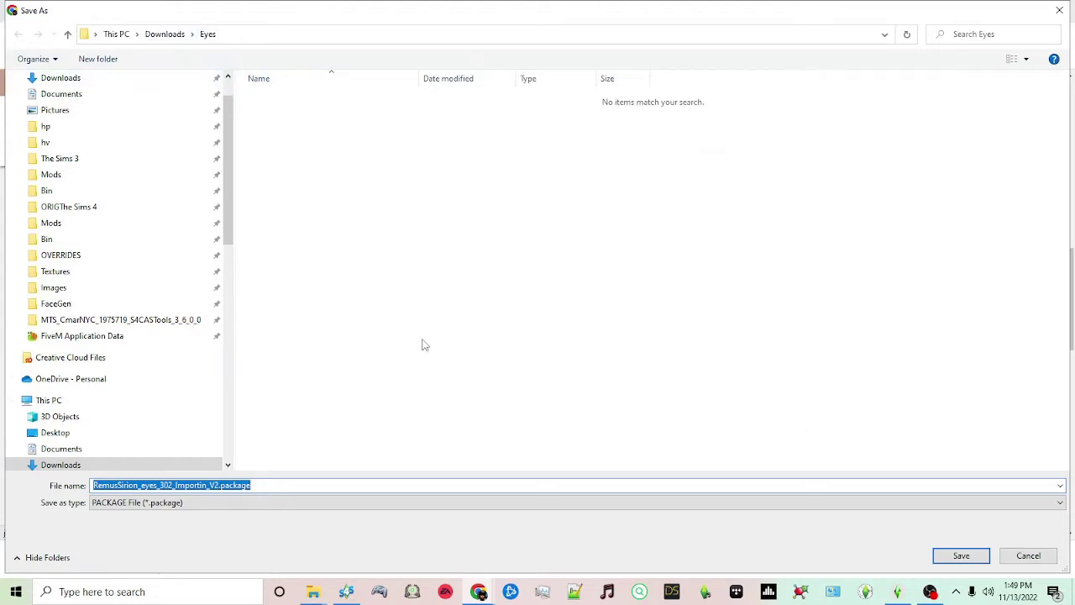
{"action": "left_click", "coordinate": [958, 556]}
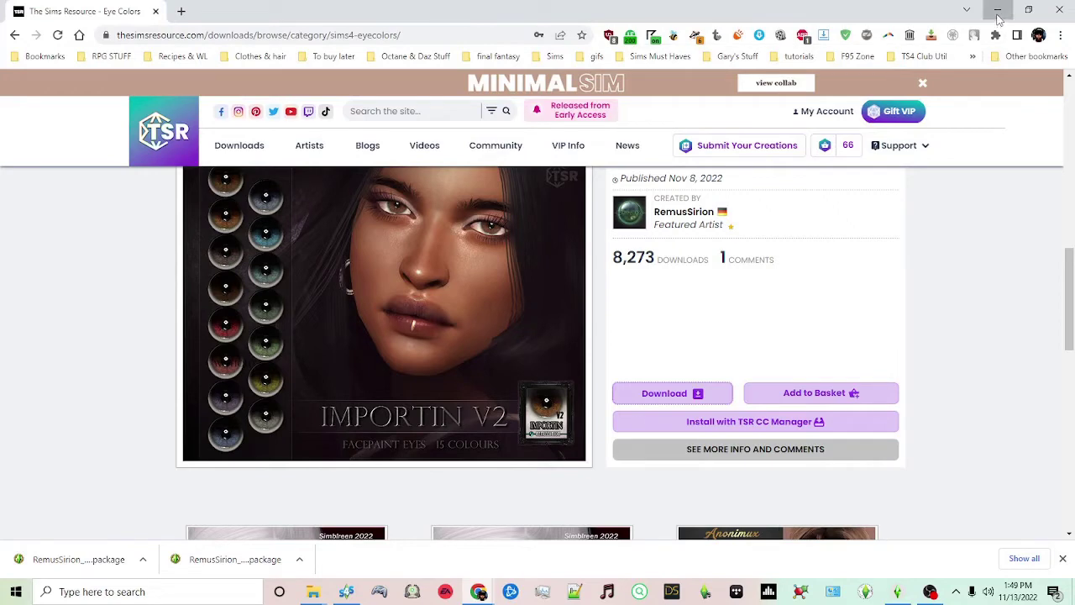
Return to Sims 4 Studio and start a CAS override project
{"action": "left_click", "coordinate": [999, 10]}
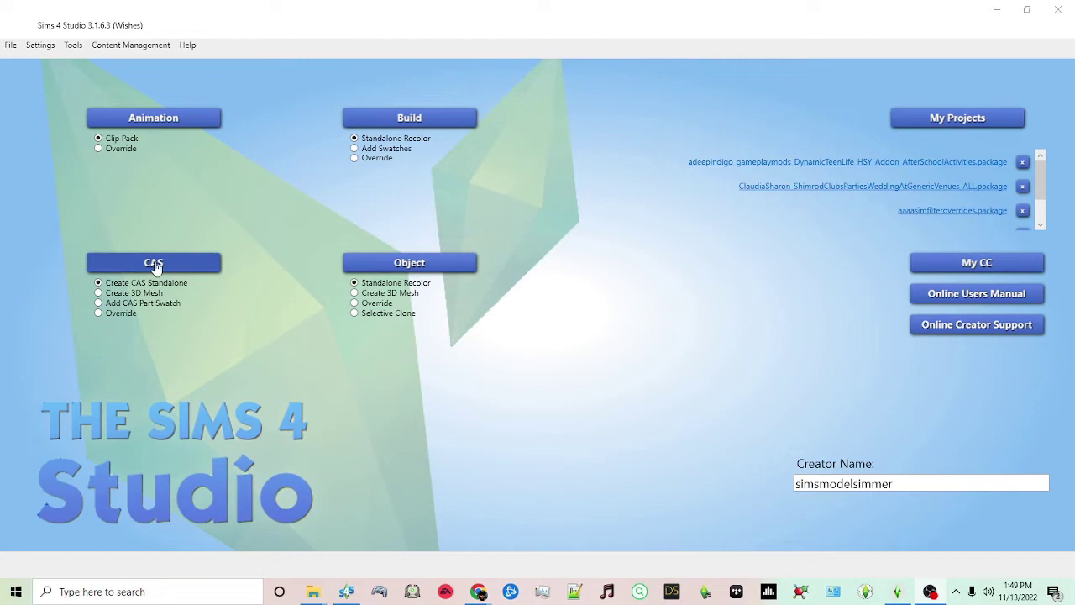
{"action": "left_click", "coordinate": [98, 313]}
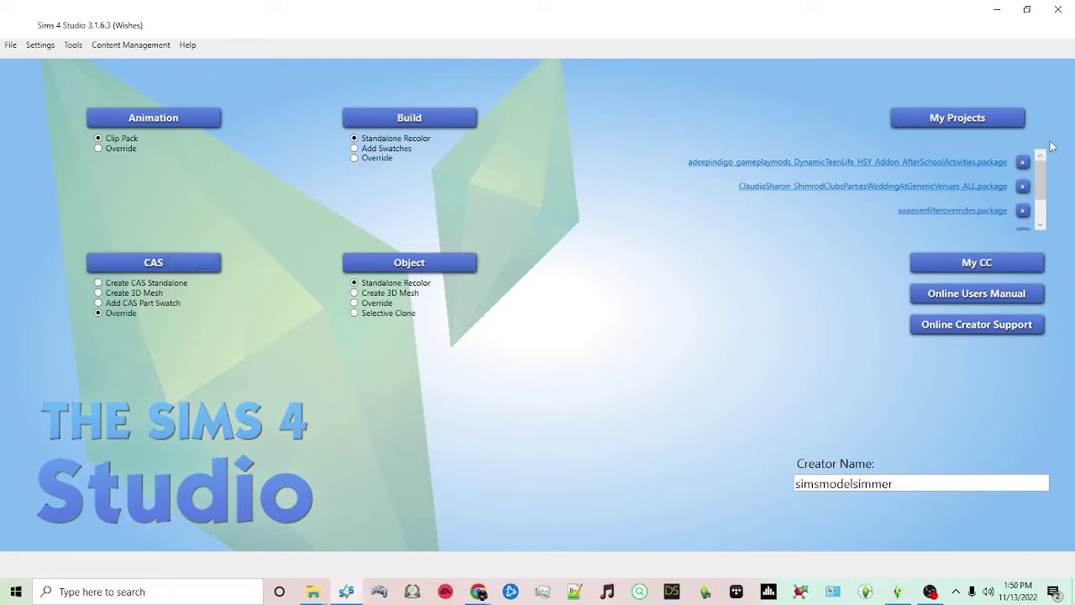
{"action": "left_click", "coordinate": [128, 263]}
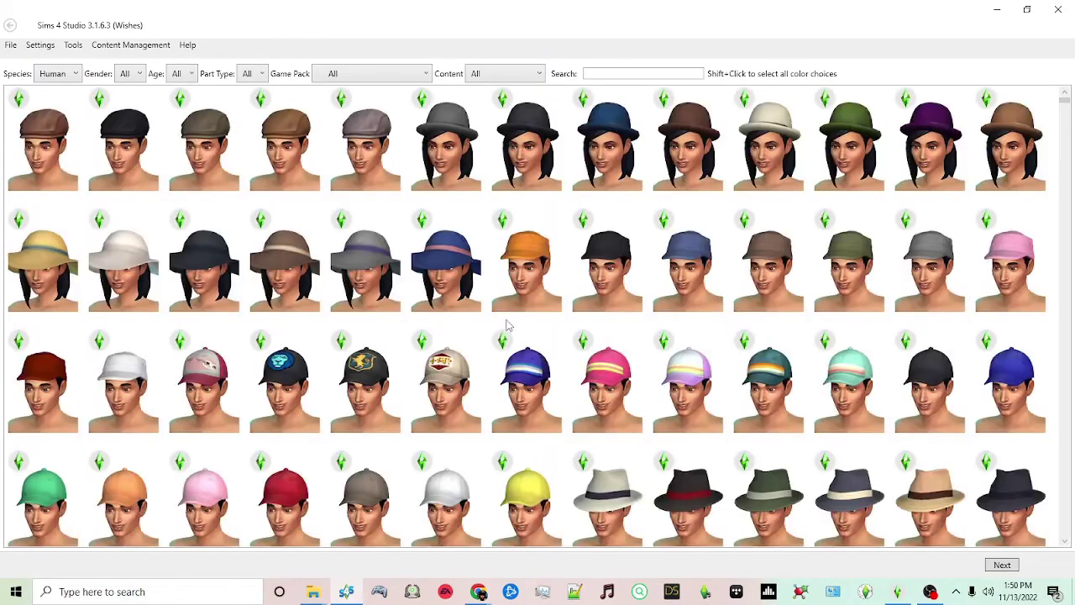
Filter the CAS catalog to the Eye Color part type
{"action": "left_click", "coordinate": [248, 75]}
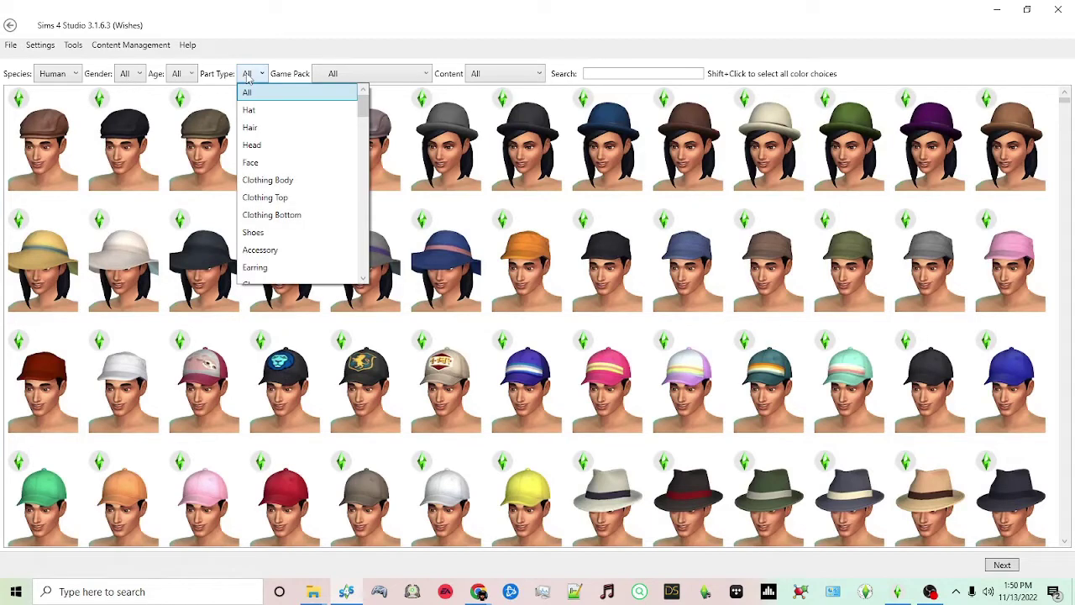
{"action": "left_click_drag", "start_coordinate": [363, 108], "coordinate": [356, 171]}
{"action": "left_click", "coordinate": [269, 179]}
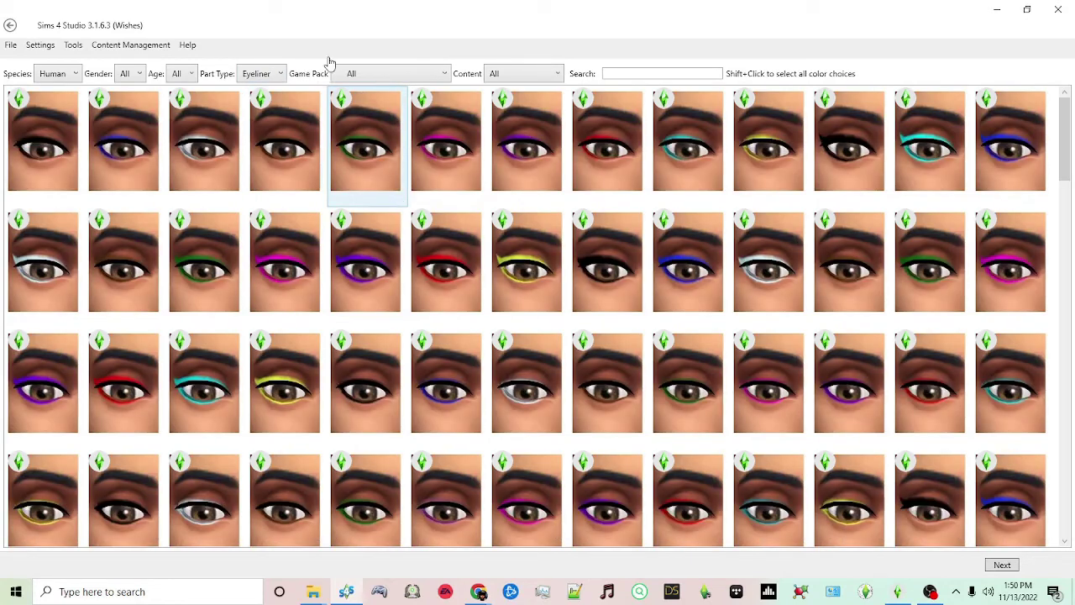
{"action": "left_click", "coordinate": [271, 74]}
{"action": "left_click", "coordinate": [272, 167]}
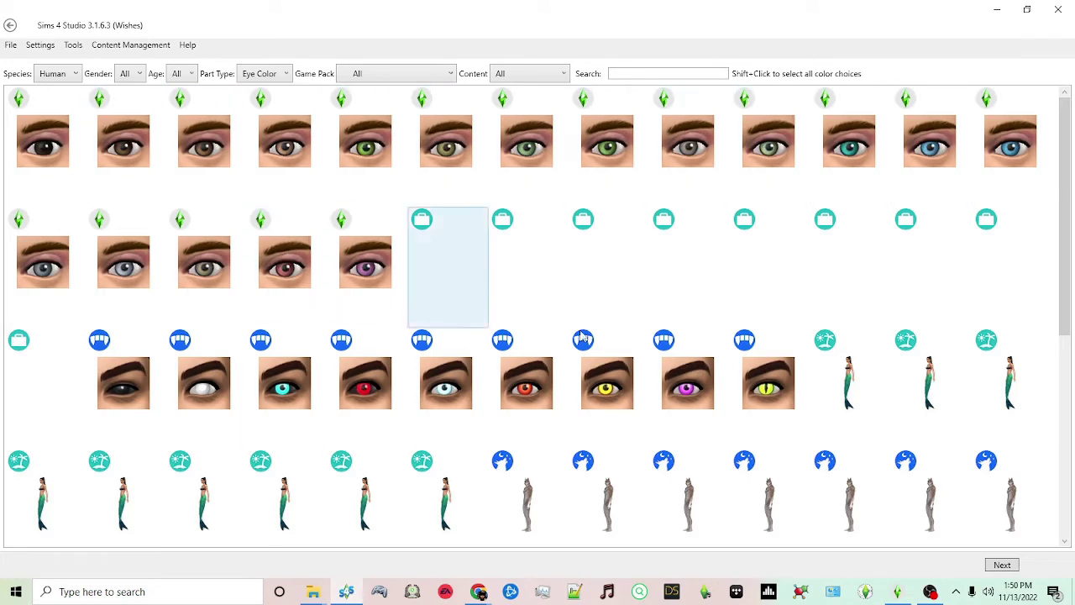
{"action": "left_click_drag", "start_coordinate": [1063, 217], "coordinate": [1072, 244]}
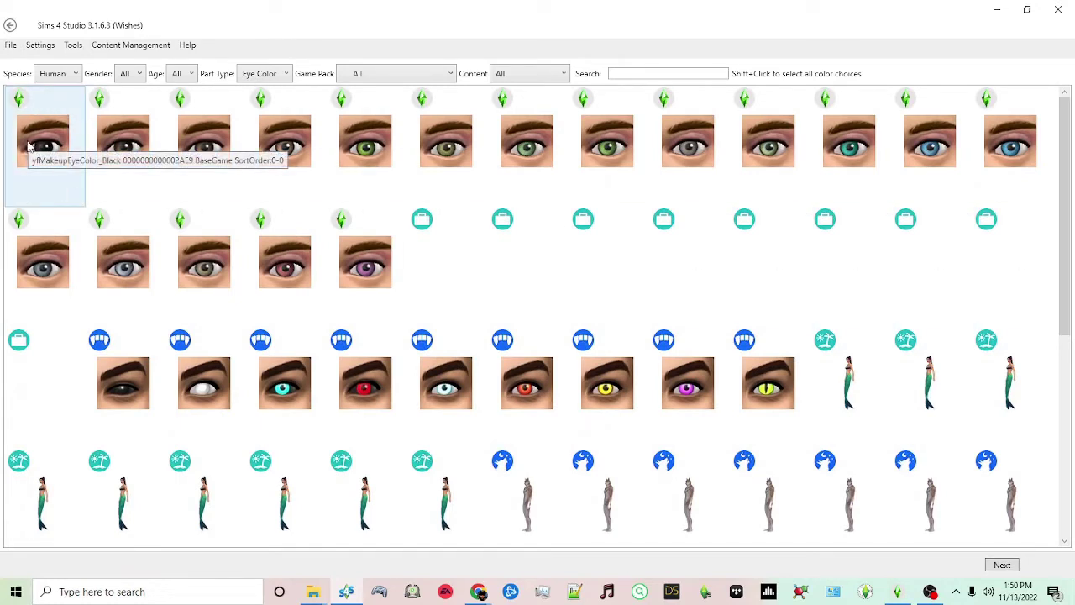
Try selecting the base-game eye colors individually, from the black swatch through the teal one
{"action": "left_click", "coordinate": [59, 173], "text": "shift"}
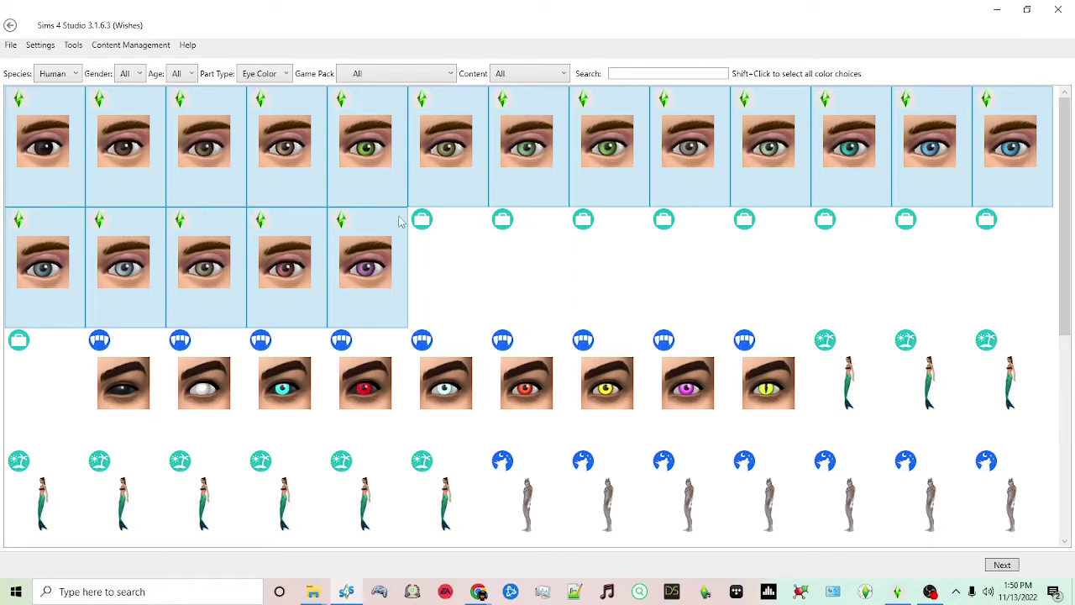
{"action": "left_click", "coordinate": [412, 253]}
{"action": "left_click", "coordinate": [27, 142]}
{"action": "left_click", "coordinate": [113, 160], "text": "ctrl"}
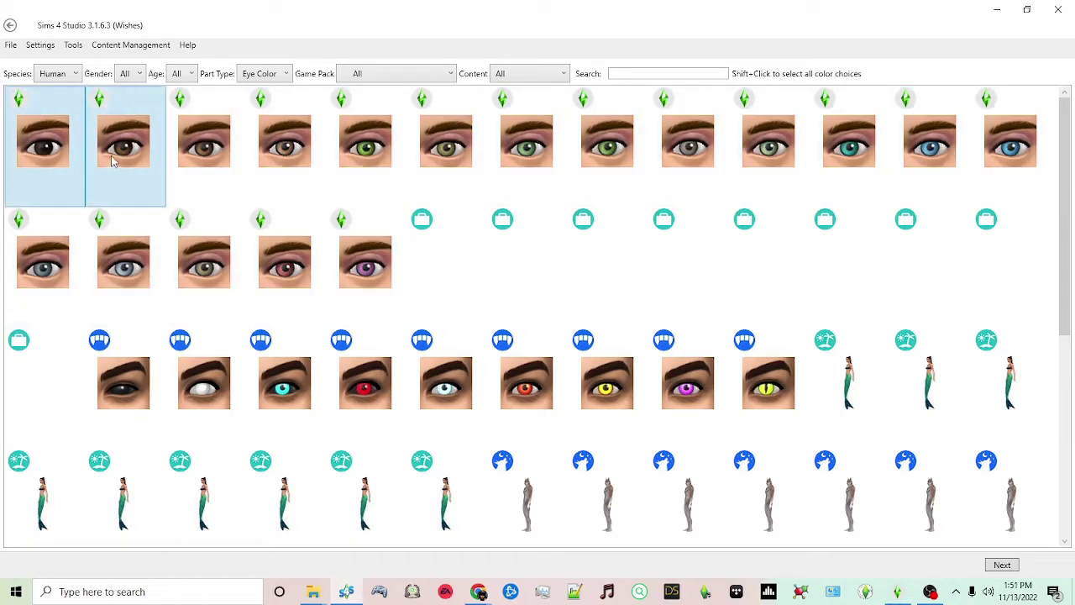
{"action": "left_click", "coordinate": [216, 198], "text": "ctrl"}
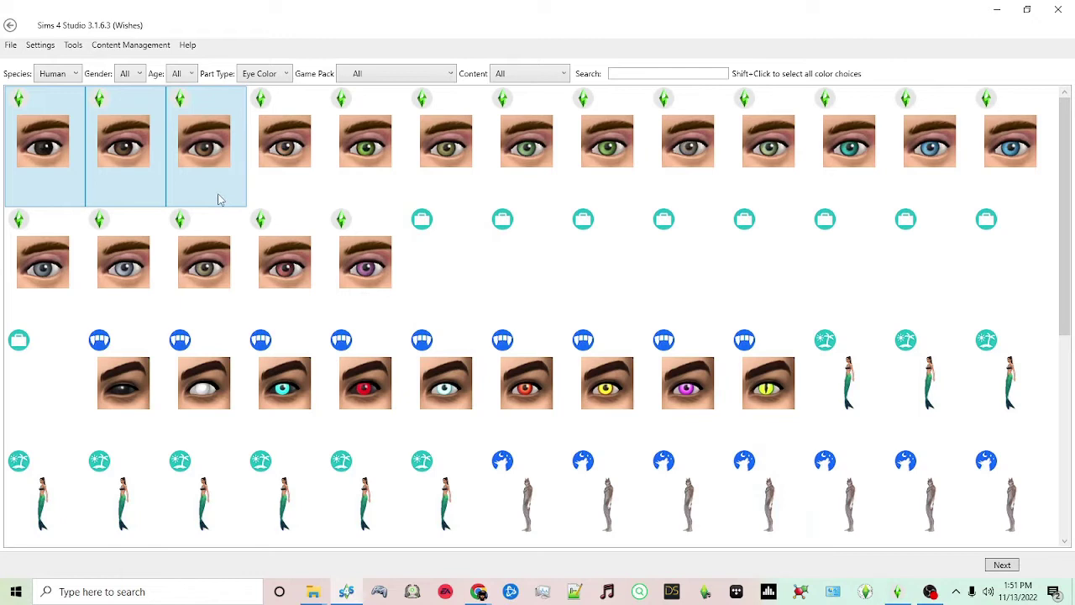
{"action": "left_click", "coordinate": [290, 155], "text": "ctrl"}
{"action": "left_click", "coordinate": [357, 155], "text": "ctrl"}
{"action": "left_click", "coordinate": [448, 156], "text": "ctrl"}
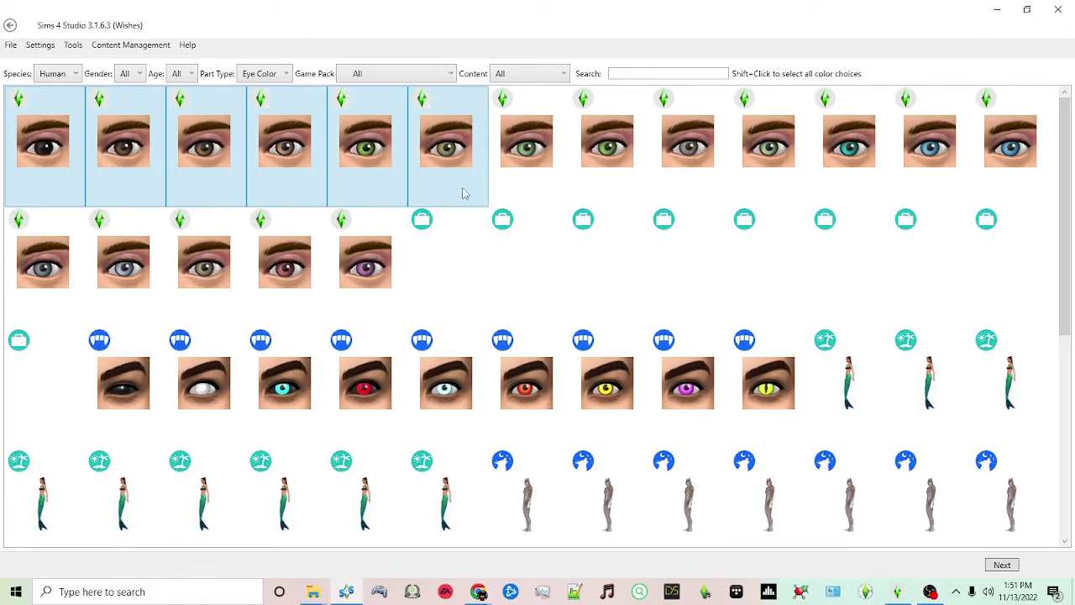
{"action": "left_click", "coordinate": [529, 154], "text": "ctrl"}
{"action": "left_click", "coordinate": [609, 153], "text": "ctrl"}
{"action": "left_click", "coordinate": [699, 144], "text": "ctrl"}
{"action": "left_click", "coordinate": [867, 144], "text": "ctrl"}
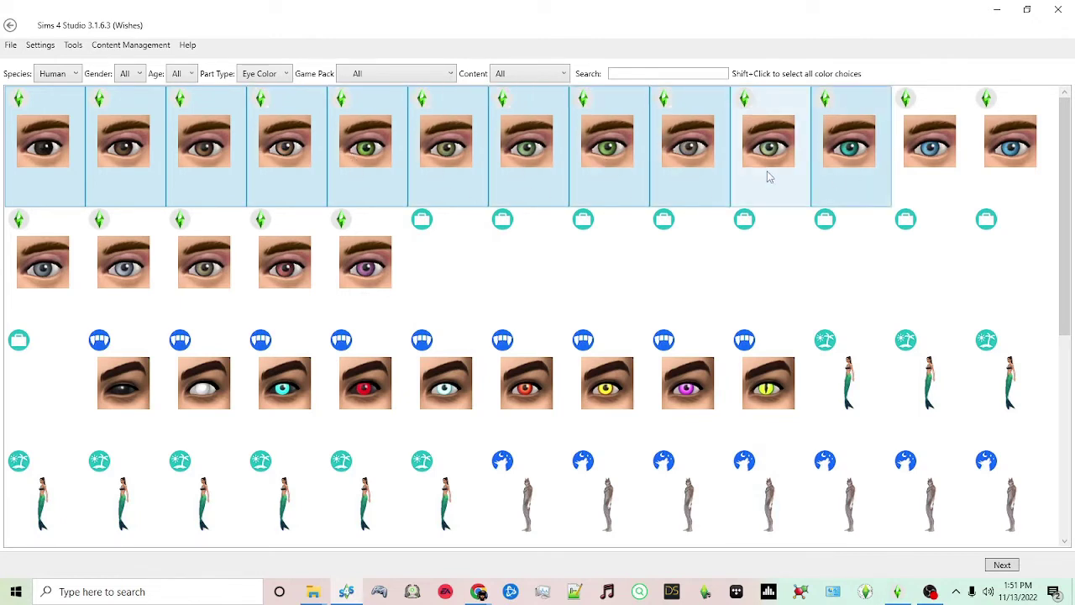
{"action": "left_click", "coordinate": [768, 173], "text": "ctrl"}
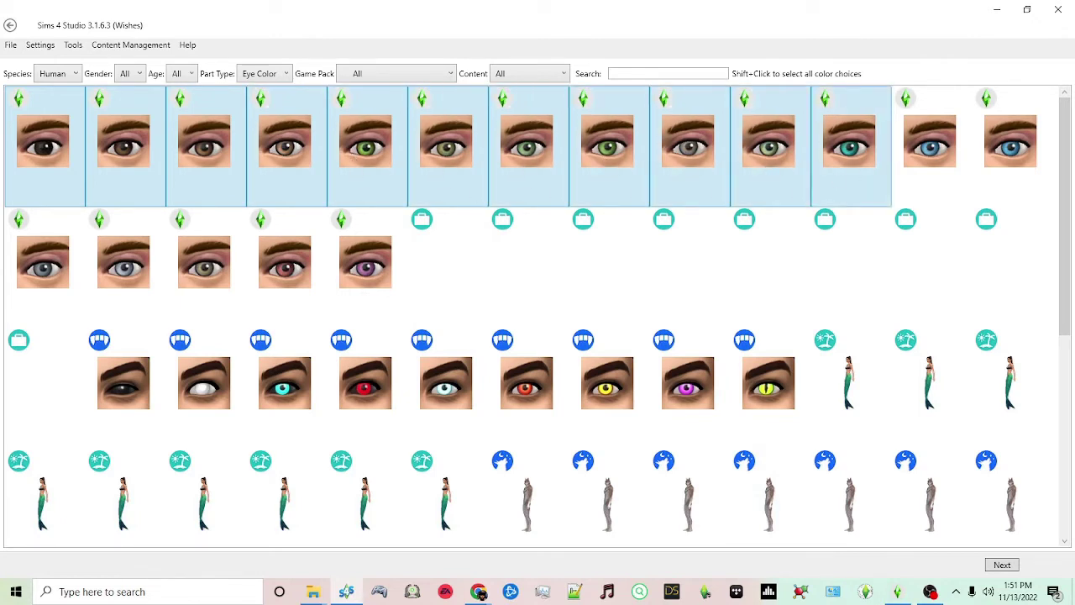
{"action": "left_click", "coordinate": [49, 168], "text": "ctrl"}
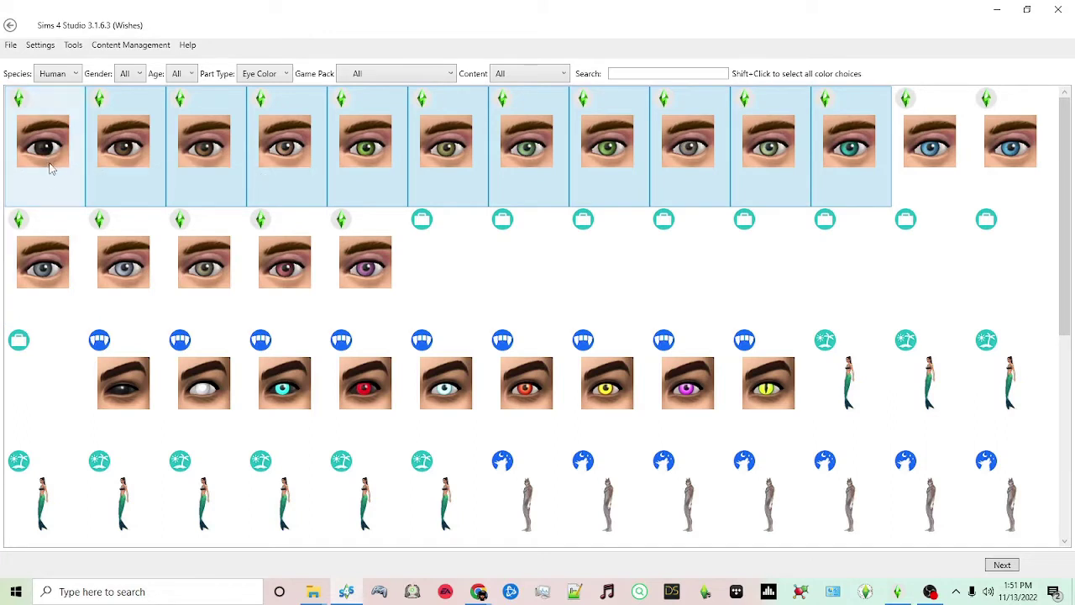
Select all base-game eye colors together and save the override as Default Eyes in Documents > Electronic Arts > The Sims 4 > Mods
{"action": "left_click", "coordinate": [51, 268], "text": "shift"}
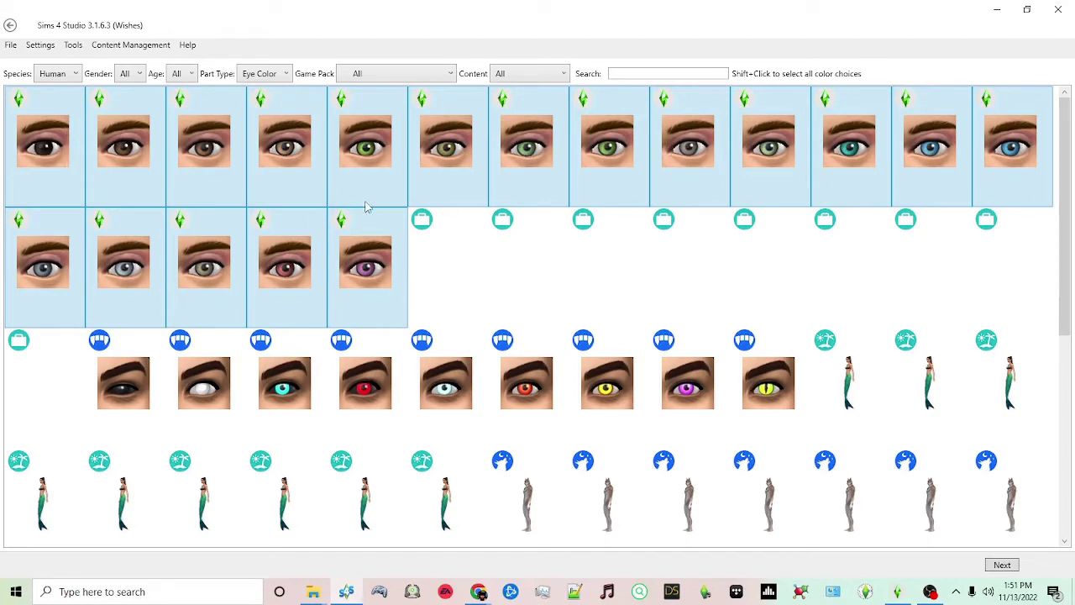
{"action": "left_click", "coordinate": [1002, 565]}
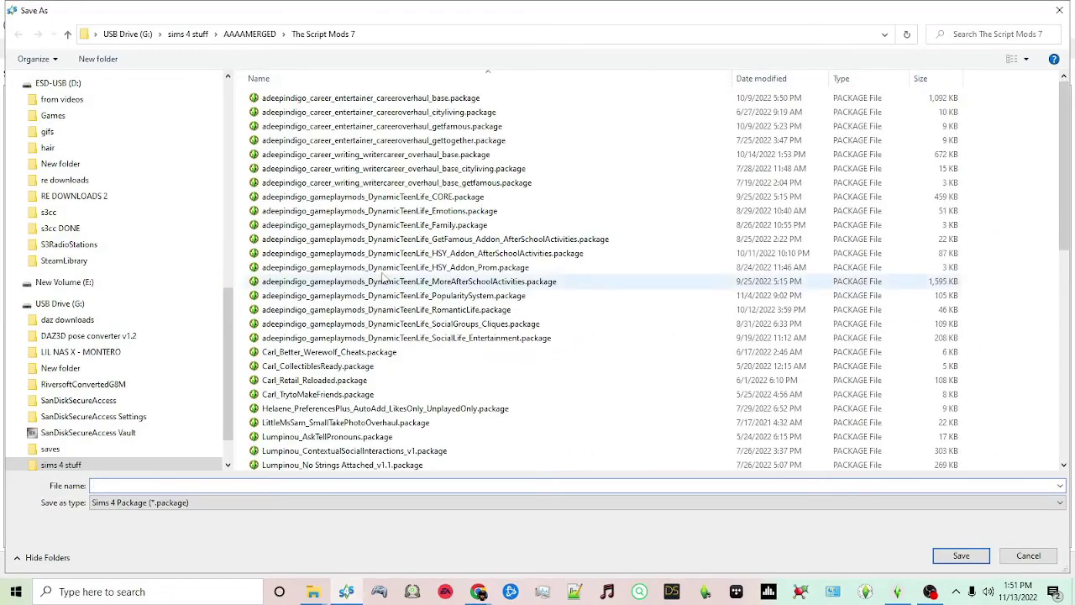
{"action": "scroll", "coordinate": [227, 184], "scroll_direction": "up", "scroll_amount": 12}
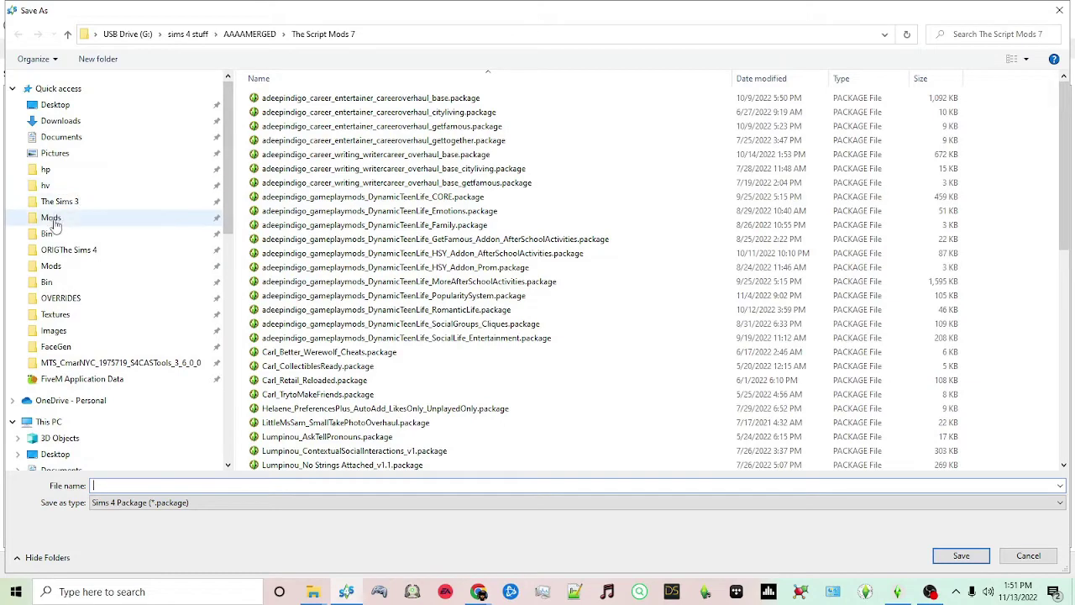
{"action": "left_click", "coordinate": [50, 249]}
{"action": "left_click", "coordinate": [227, 33]}
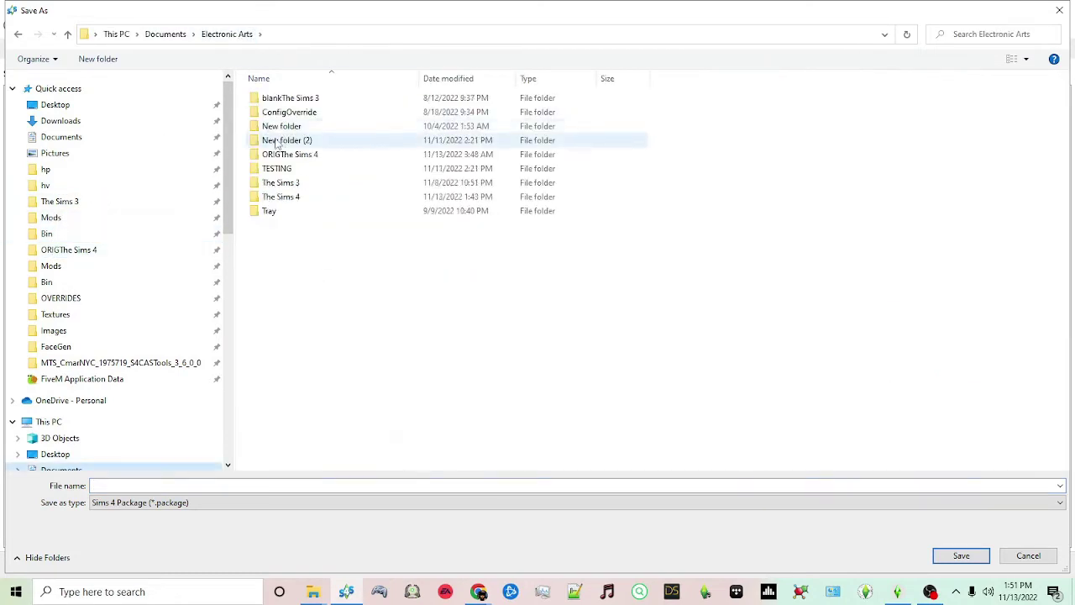
{"action": "double_click", "coordinate": [281, 197]}
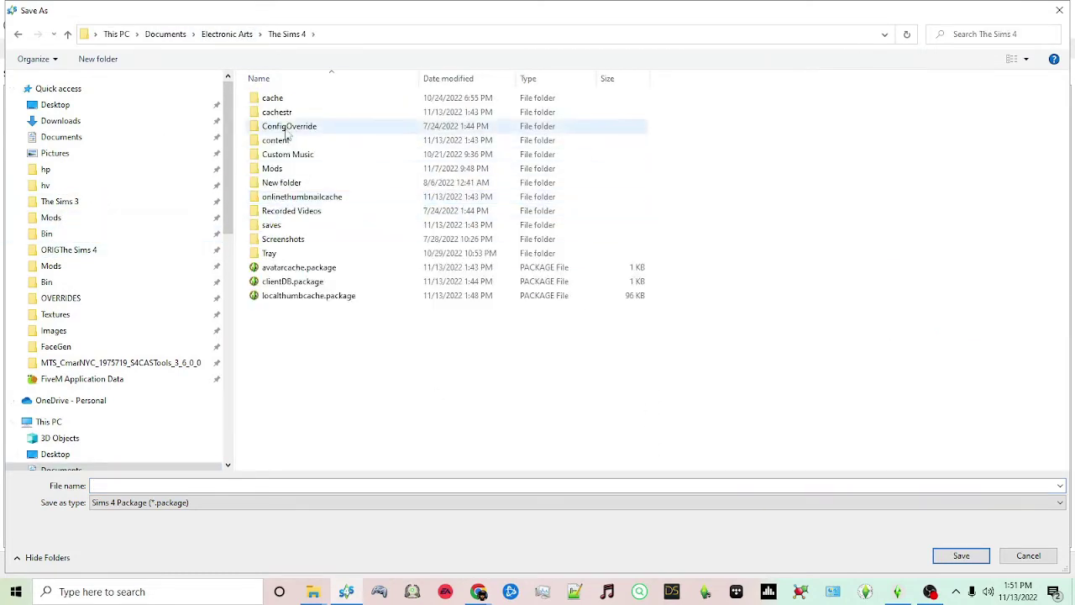
{"action": "double_click", "coordinate": [274, 169]}
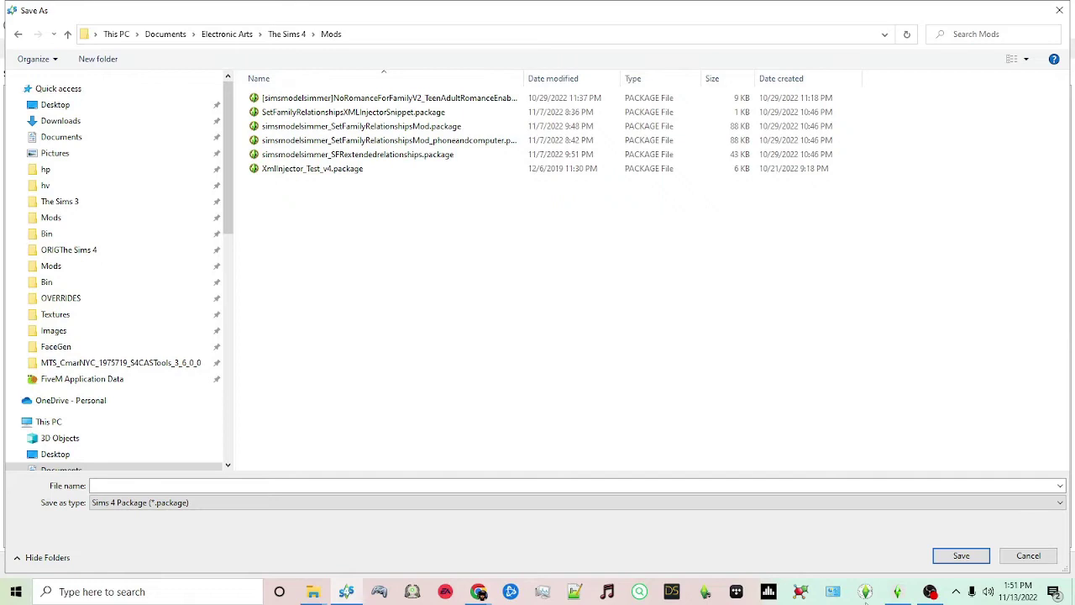
{"action": "left_click", "coordinate": [156, 485]}
{"action": "left_click", "coordinate": [939, 560]}
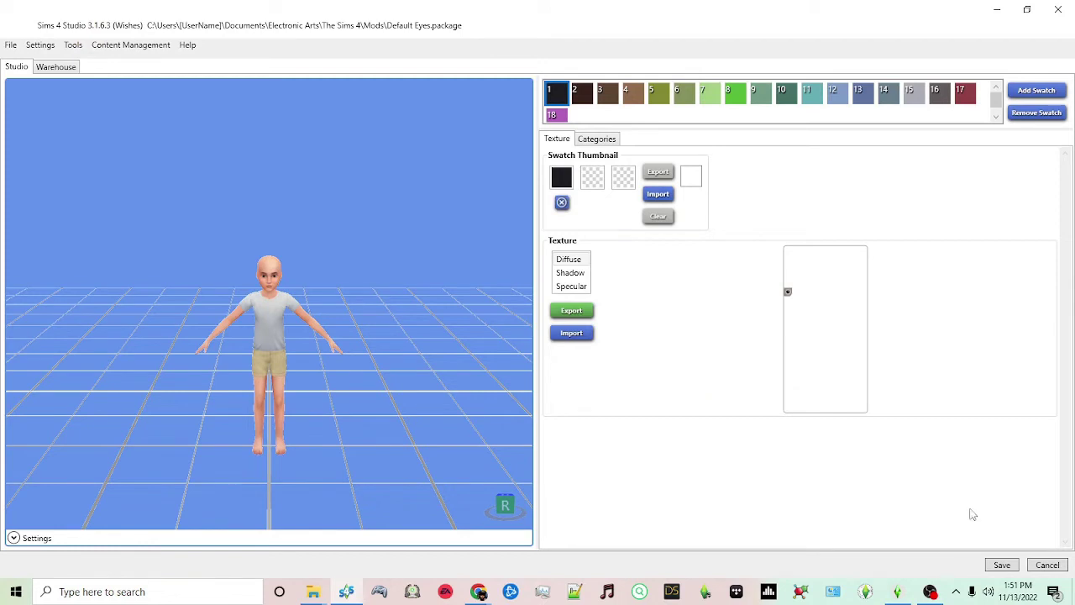
{"action": "scroll", "coordinate": [374, 202], "scroll_direction": "up", "scroll_amount": 5}
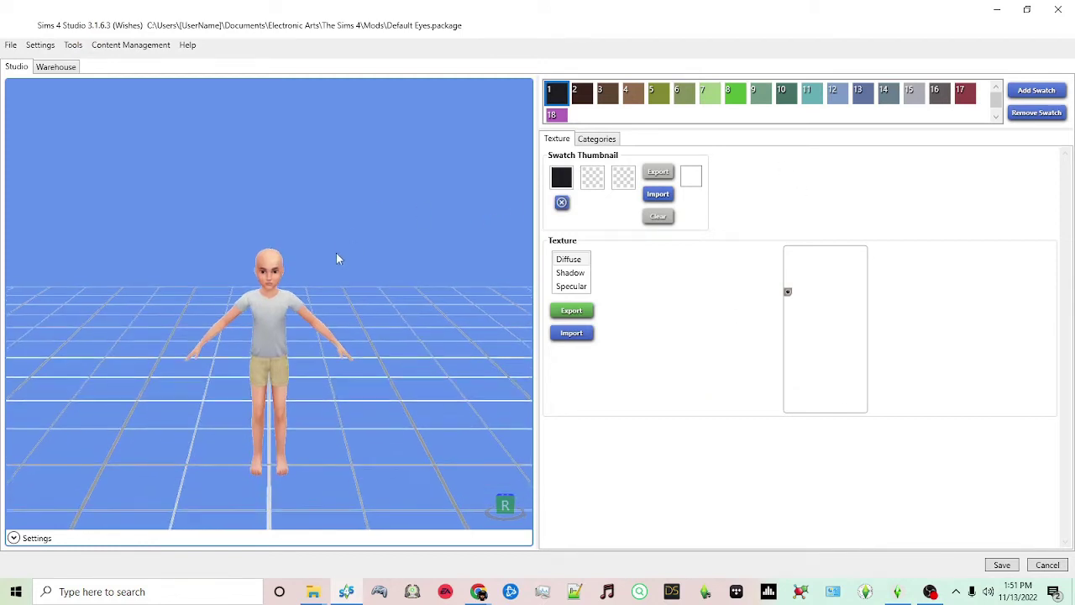
{"action": "scroll", "coordinate": [317, 228], "scroll_direction": "up", "scroll_amount": 3}
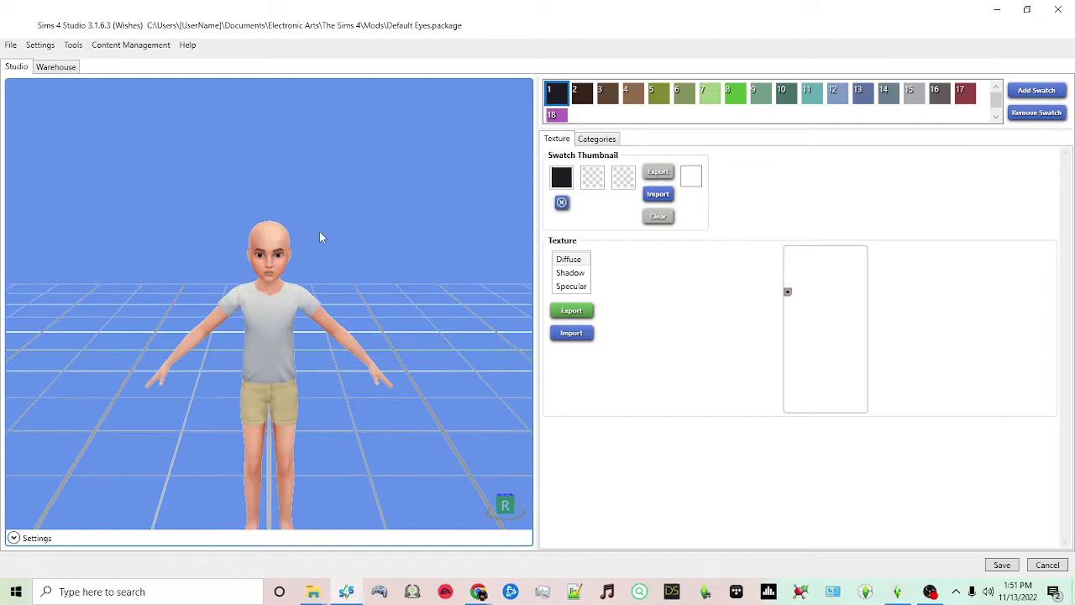
{"action": "scroll", "coordinate": [360, 233], "scroll_direction": "up", "scroll_amount": 3}
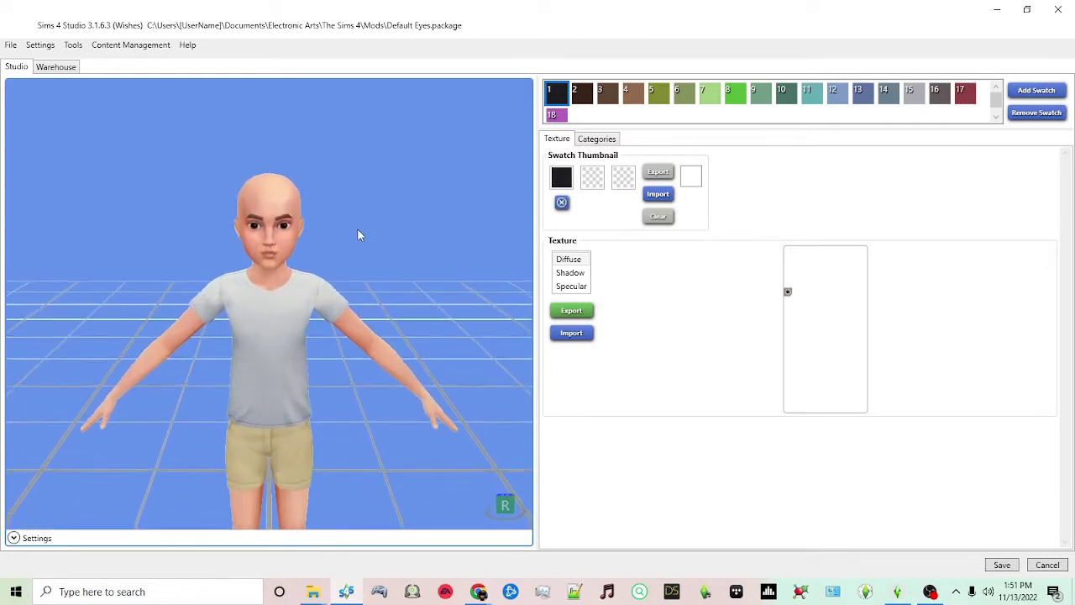
{"action": "scroll", "coordinate": [357, 227], "scroll_direction": "up", "scroll_amount": 3}
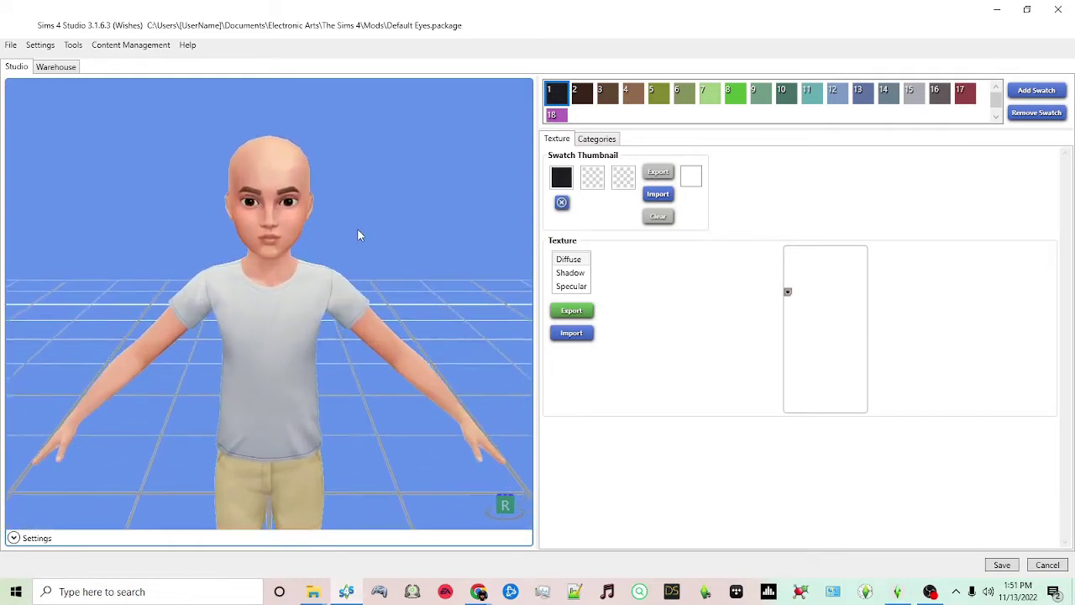
Return to the main menu and open the project RemusSirion_eyes_302_Importin_V2.package from Downloads > Eyes
{"action": "left_click", "coordinate": [11, 45]}
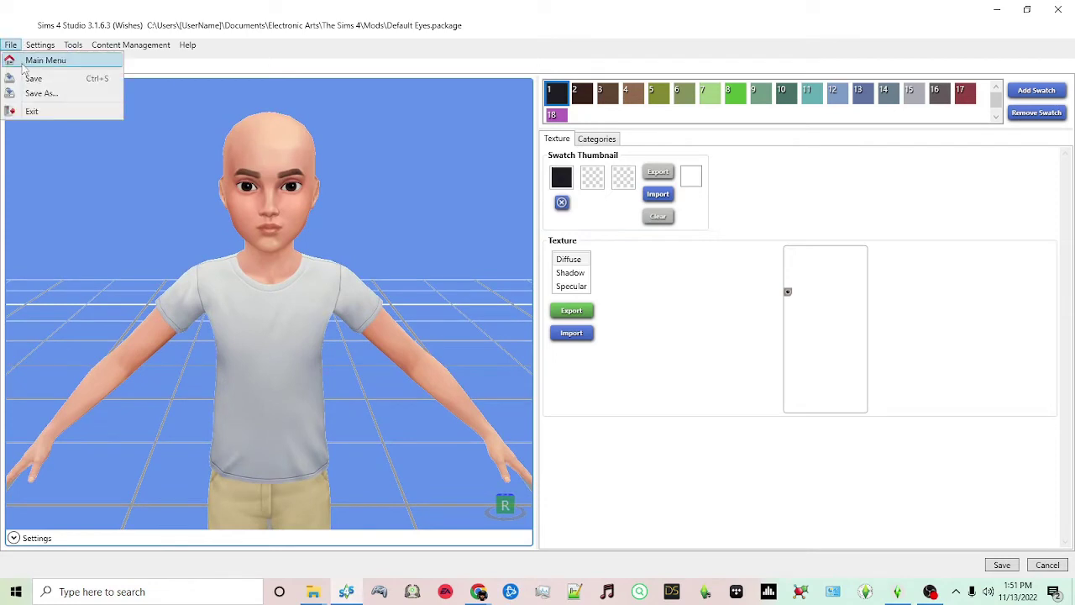
{"action": "left_click", "coordinate": [26, 63]}
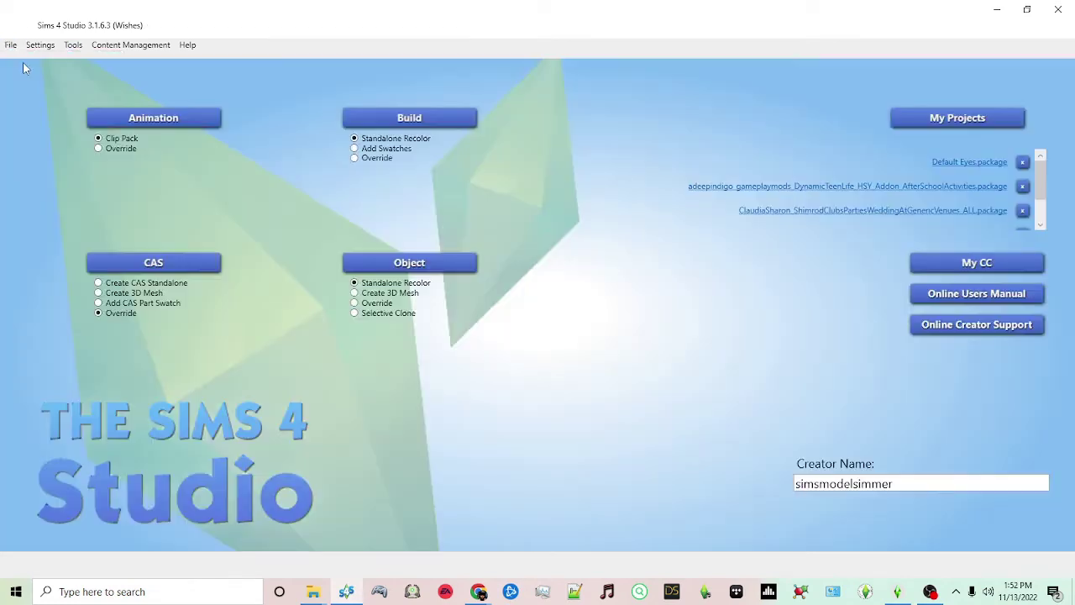
{"action": "left_click", "coordinate": [948, 123]}
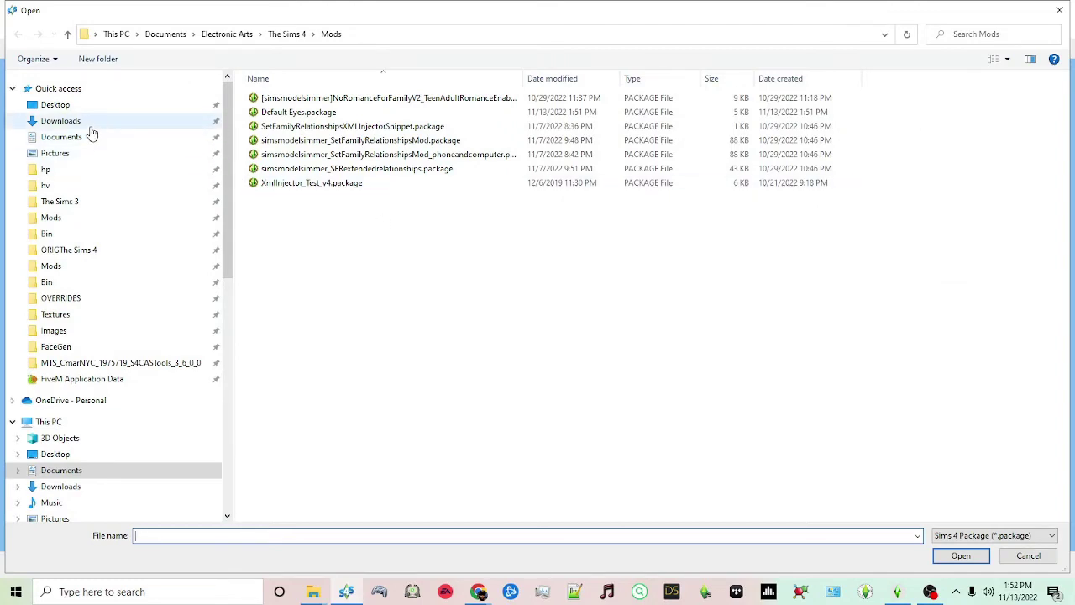
{"action": "left_click", "coordinate": [61, 121]}
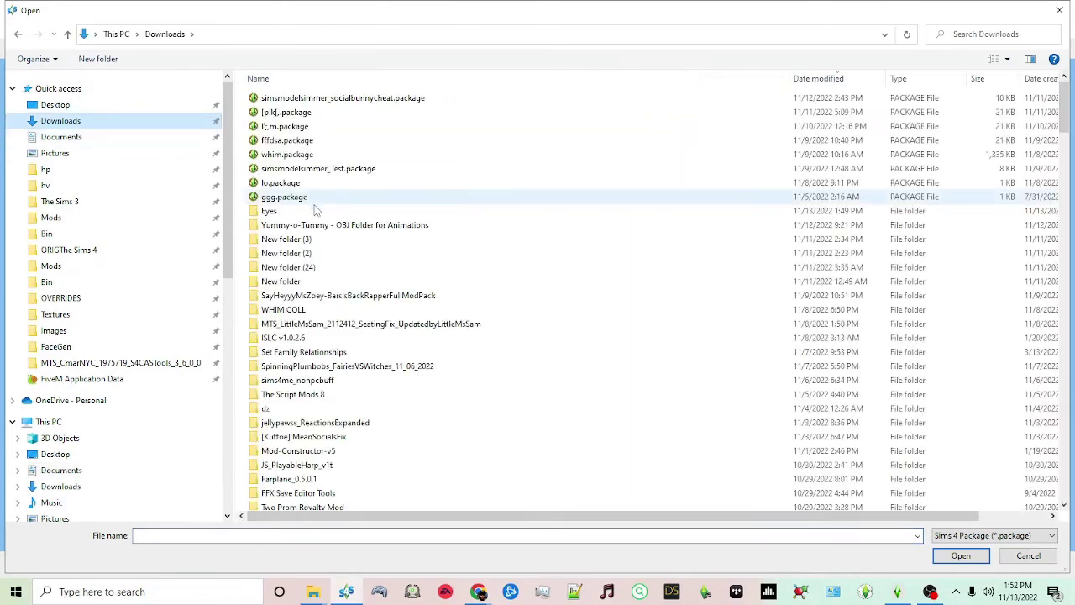
{"action": "double_click", "coordinate": [304, 213]}
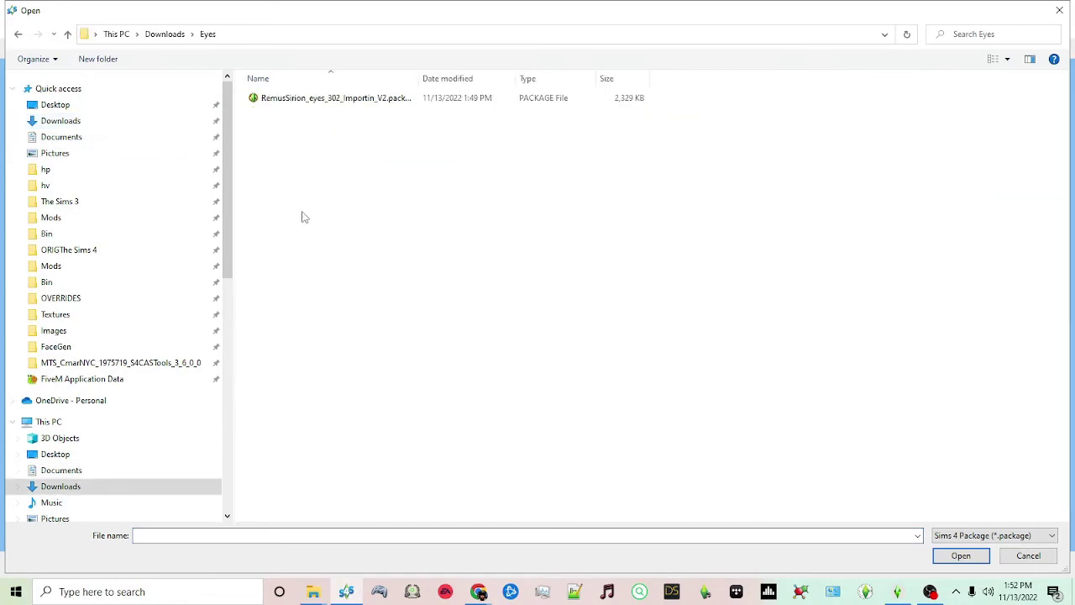
{"action": "double_click", "coordinate": [355, 100]}
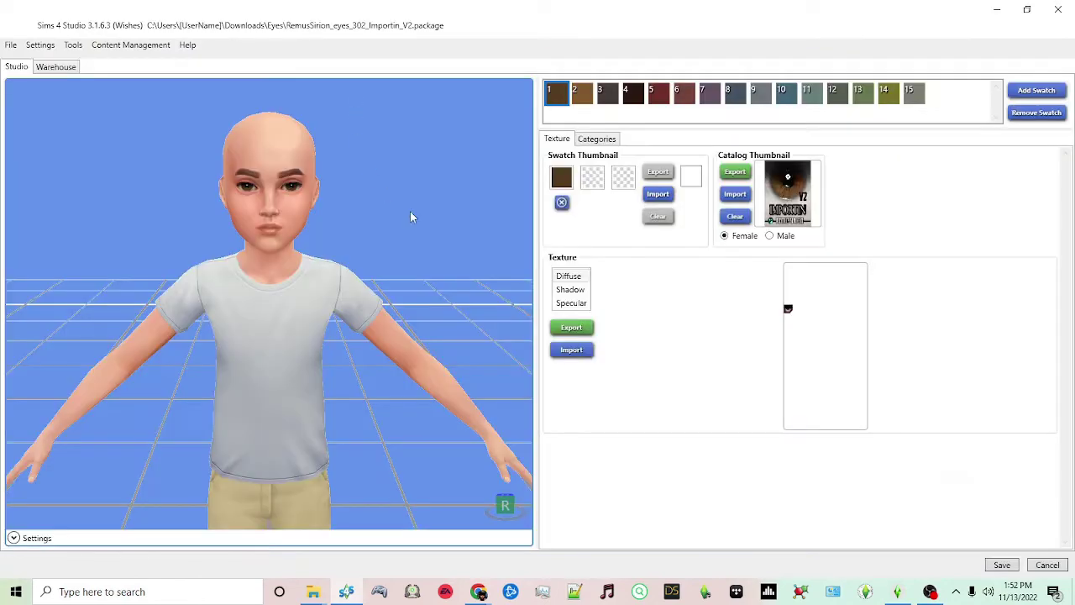
Export the diffuse texture of the custom eyes' swatch 1 as a PNG named brown in Downloads > Eyes
{"action": "mouse_move", "coordinate": [410, 217]}
{"action": "left_mouse_down"}
{"action": "mouse_move", "coordinate": [300, 204]}
{"action": "mouse_move", "coordinate": [427, 211]}
{"action": "mouse_move", "coordinate": [404, 202]}
{"action": "left_mouse_up"}
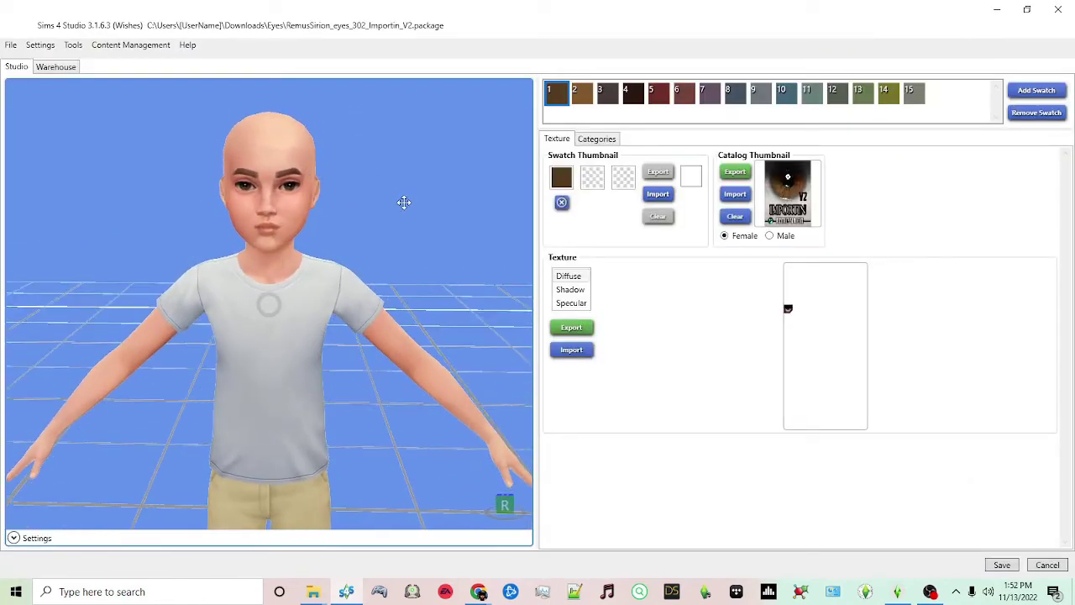
{"action": "left_click", "coordinate": [579, 97]}
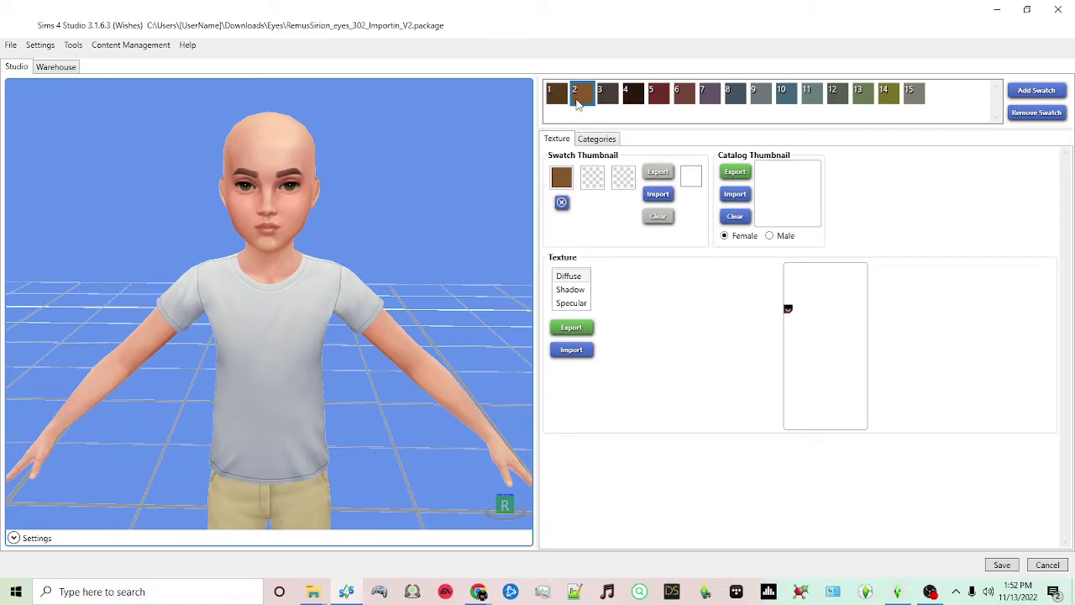
{"action": "left_click", "coordinate": [557, 94]}
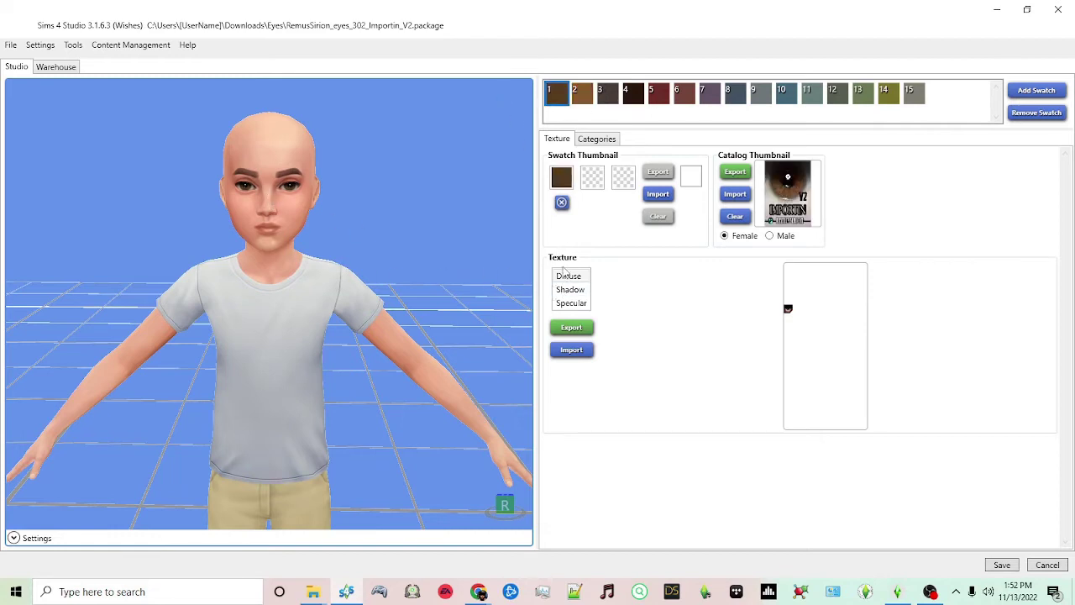
{"action": "left_click", "coordinate": [570, 329]}
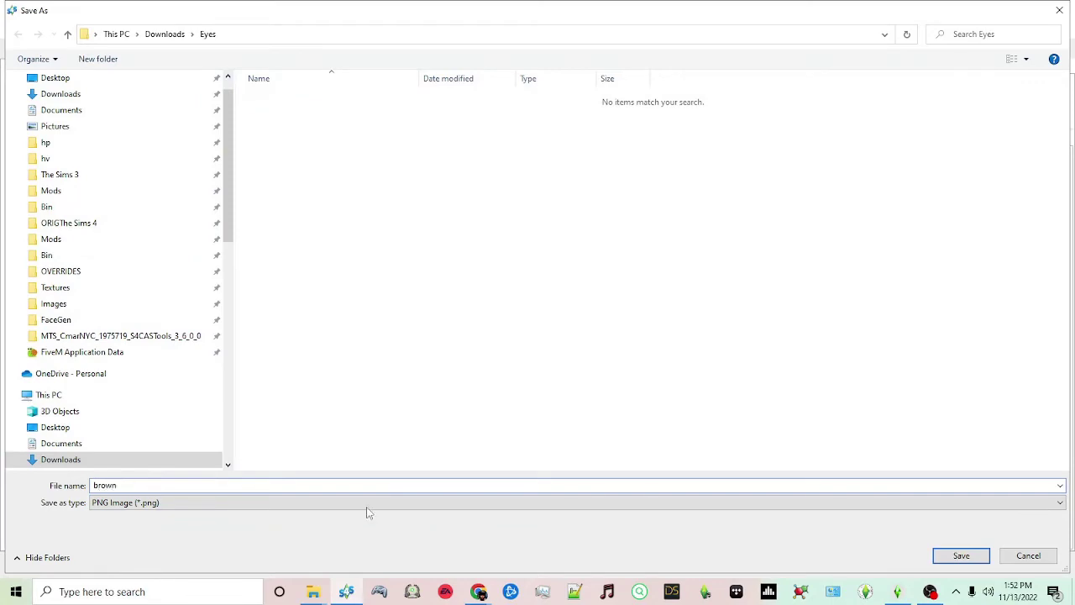
{"action": "left_click", "coordinate": [961, 556]}
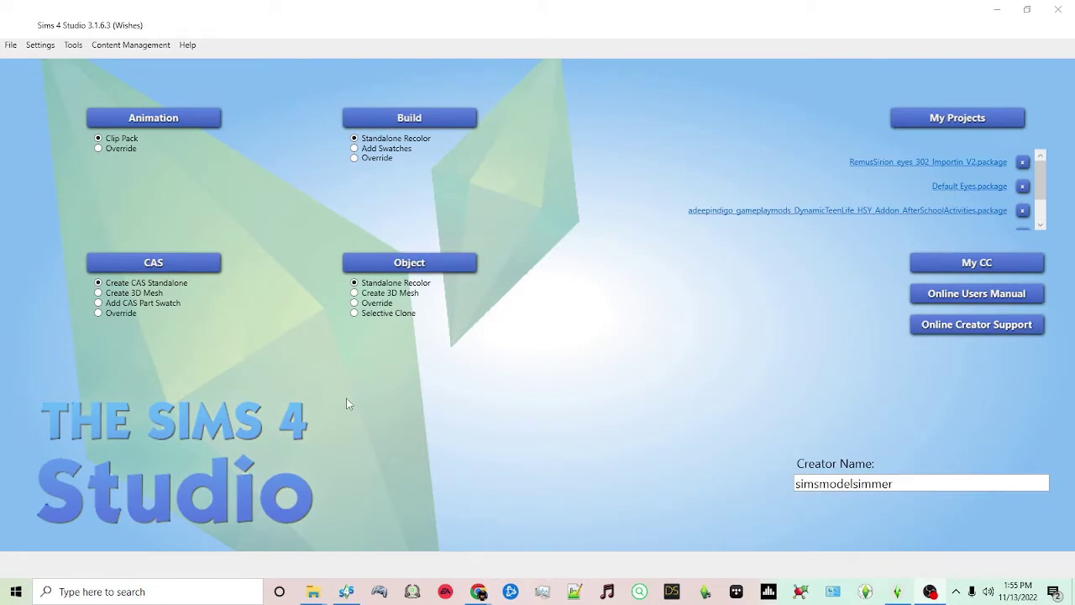
Open the project Default Eyes.package from Documents > Electronic Arts > The Sims 4 > Mods
{"action": "left_click", "coordinate": [922, 120]}
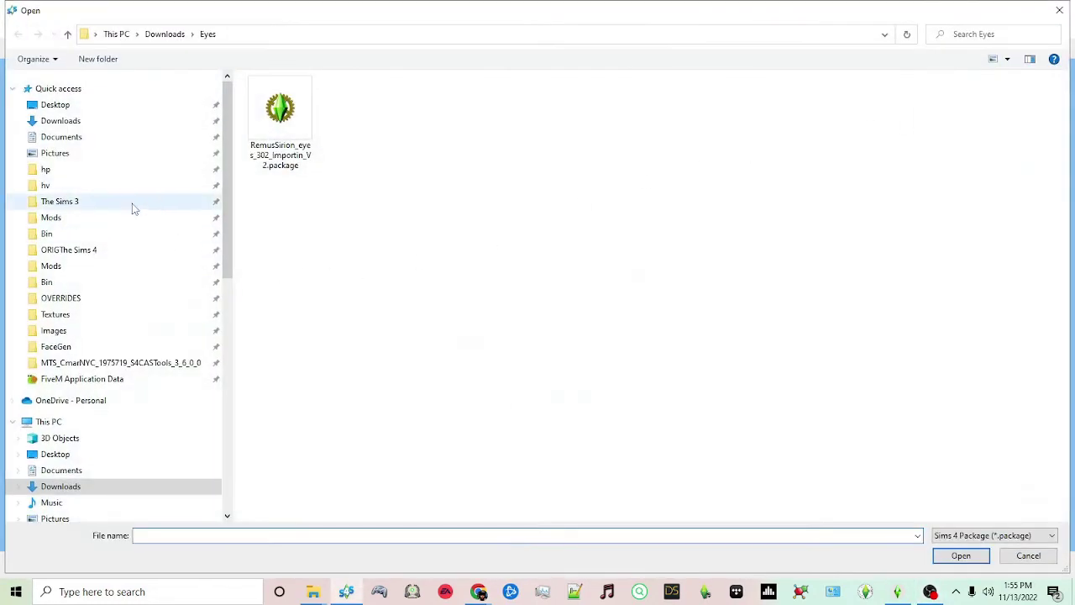
{"action": "left_click", "coordinate": [69, 249]}
{"action": "left_click", "coordinate": [227, 34]}
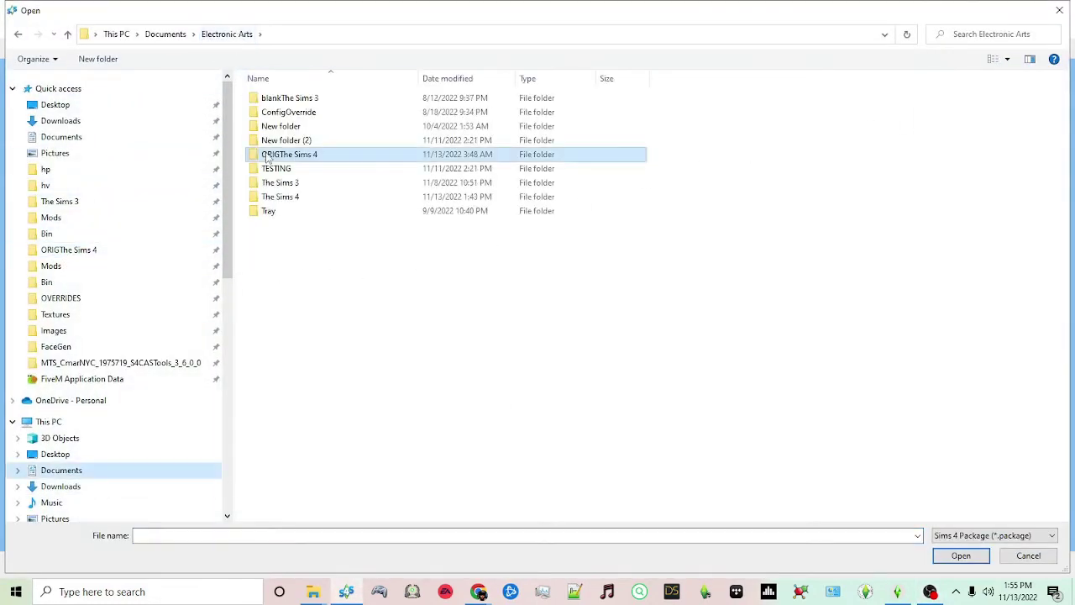
{"action": "double_click", "coordinate": [286, 199]}
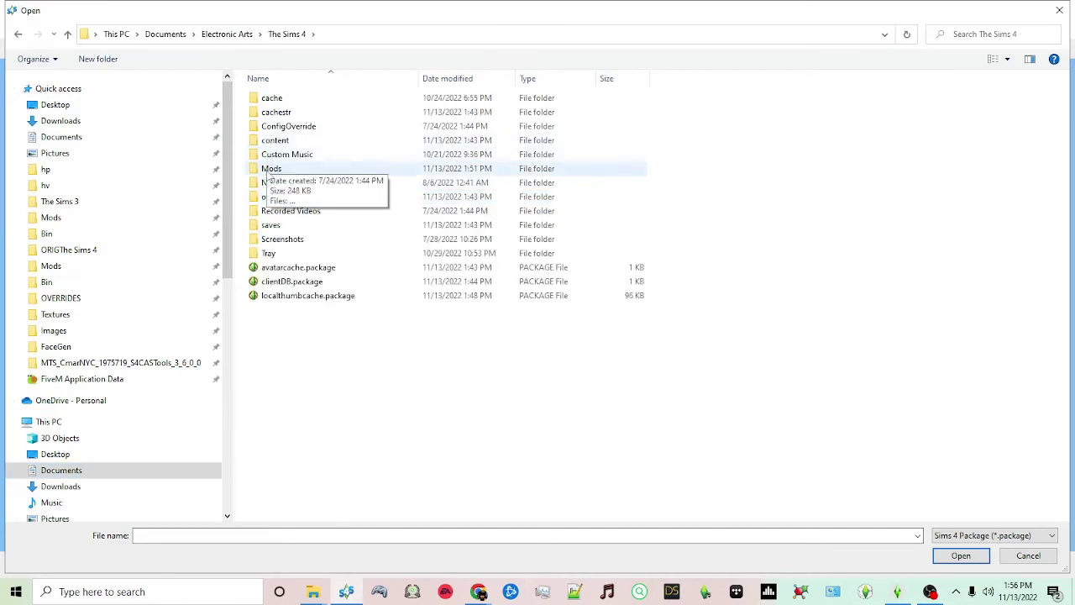
{"action": "double_click", "coordinate": [267, 169]}
{"action": "double_click", "coordinate": [323, 112]}
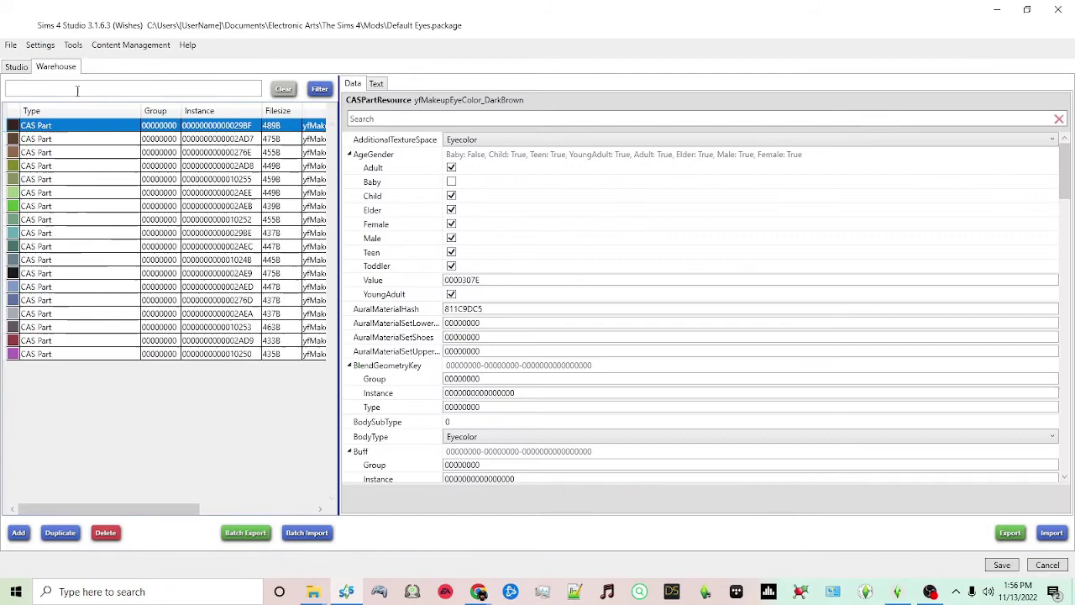
Replace the diffuse texture of black swatch 1 with an exported custom eye PNG from Downloads > Eyes
{"action": "left_click", "coordinate": [10, 70]}
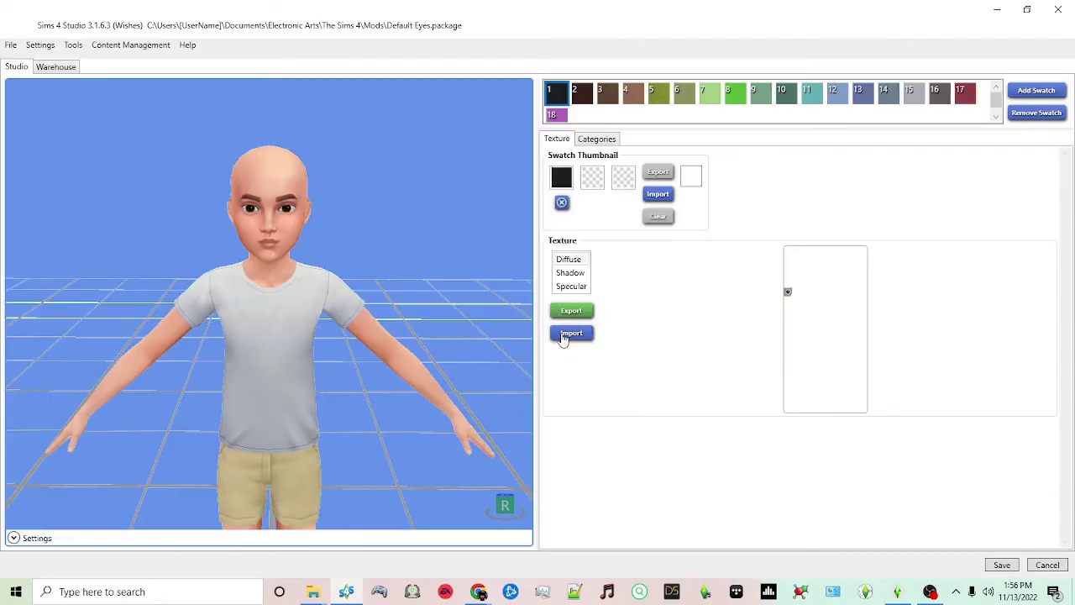
{"action": "left_click", "coordinate": [571, 333]}
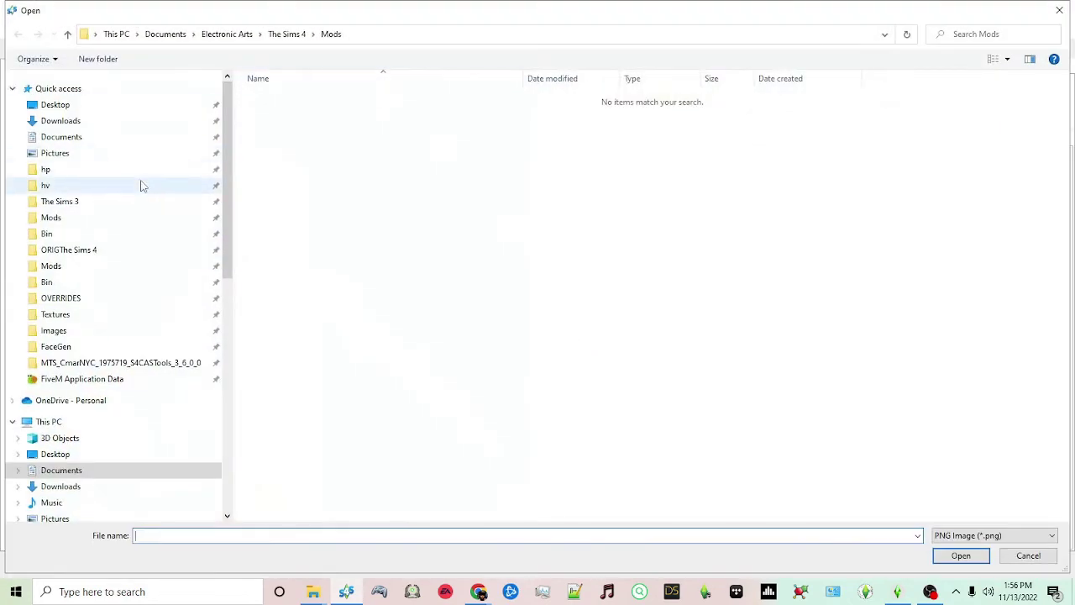
{"action": "left_click", "coordinate": [116, 123]}
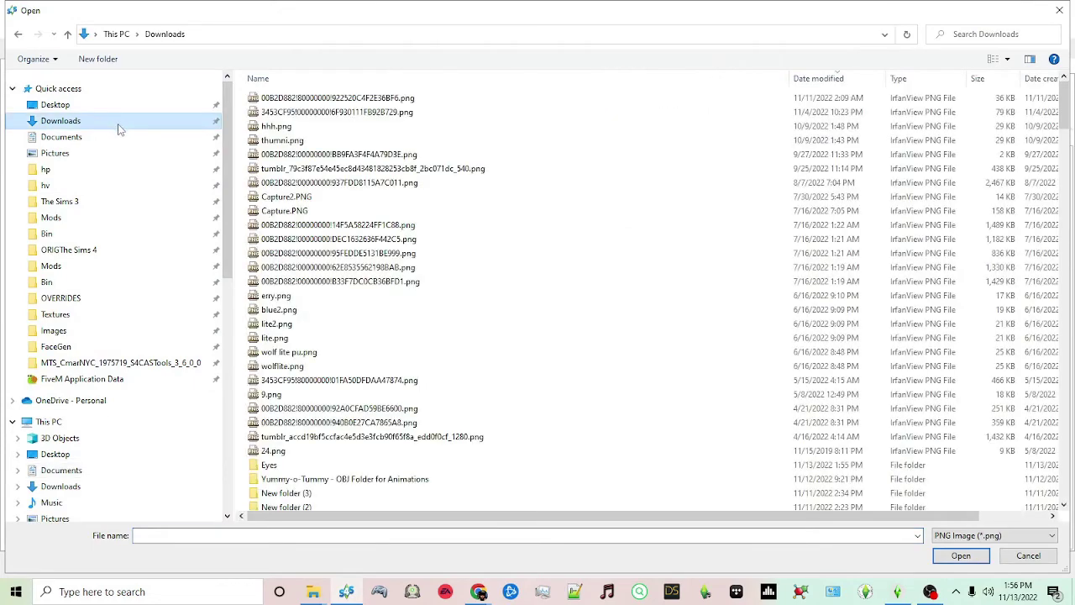
{"action": "double_click", "coordinate": [268, 465]}
{"action": "double_click", "coordinate": [278, 113]}
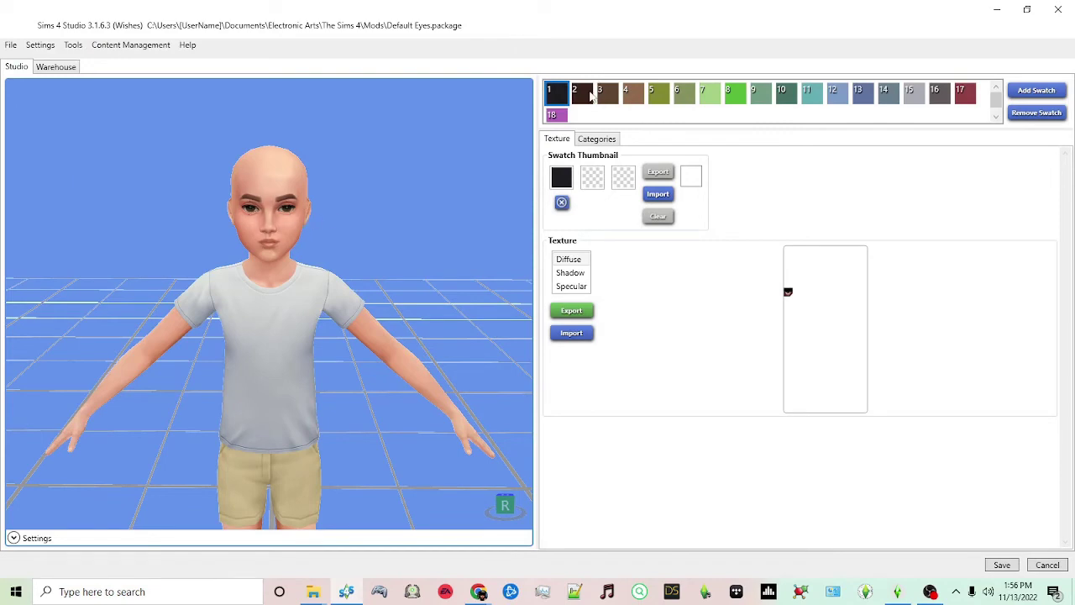
Replace the diffuse texture of dark brown swatch 2 with another exported eye PNG and save the package
{"action": "left_click", "coordinate": [585, 94]}
{"action": "left_click", "coordinate": [574, 336]}
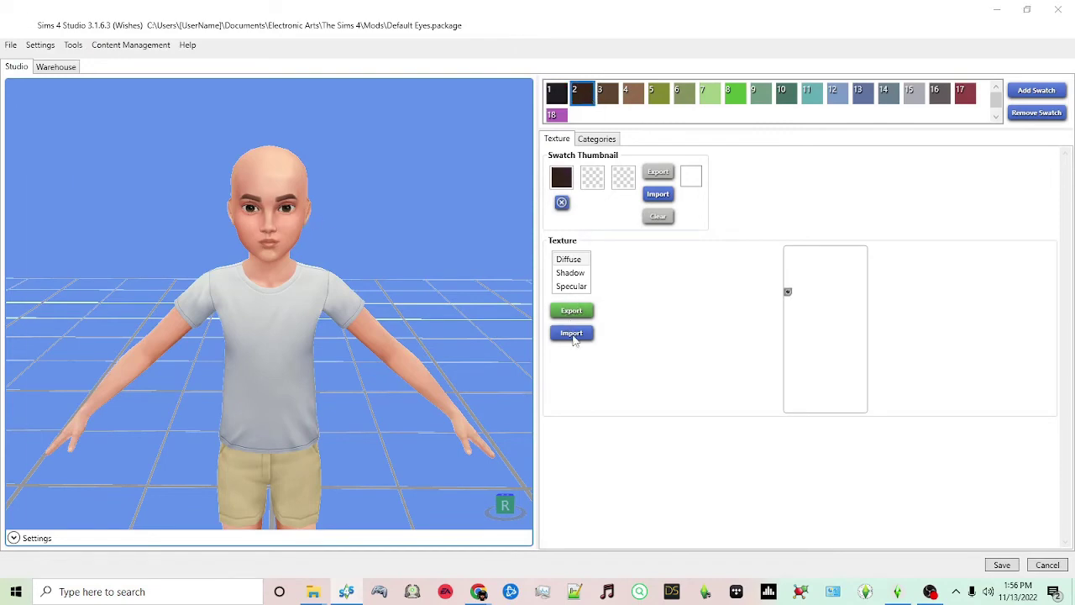
{"action": "double_click", "coordinate": [352, 117]}
{"action": "key", "text": "Right"}
{"action": "key", "text": "Left"}
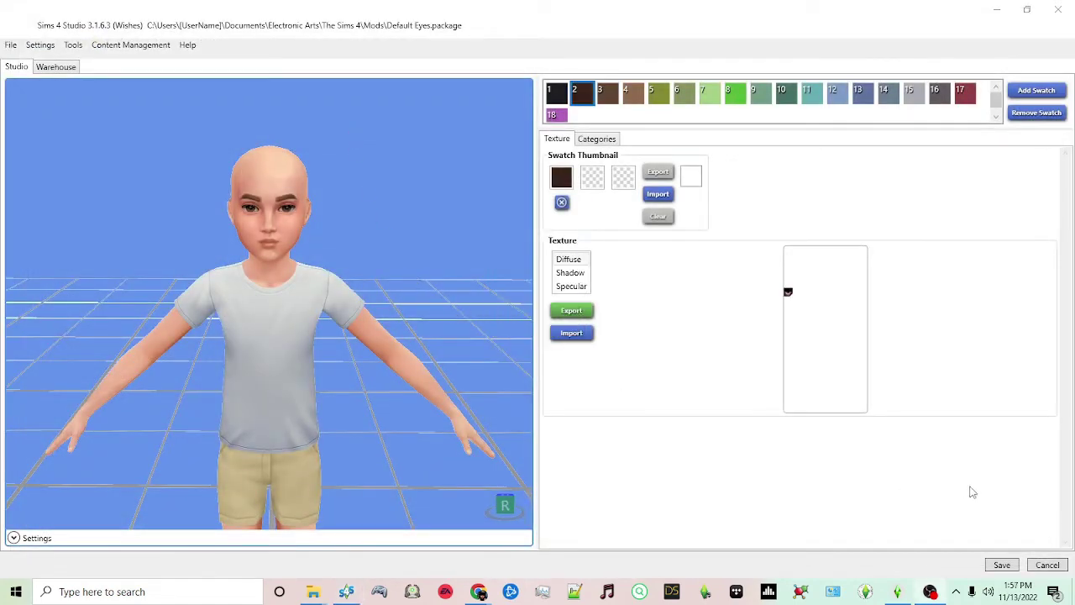
{"action": "left_click", "coordinate": [1002, 566]}
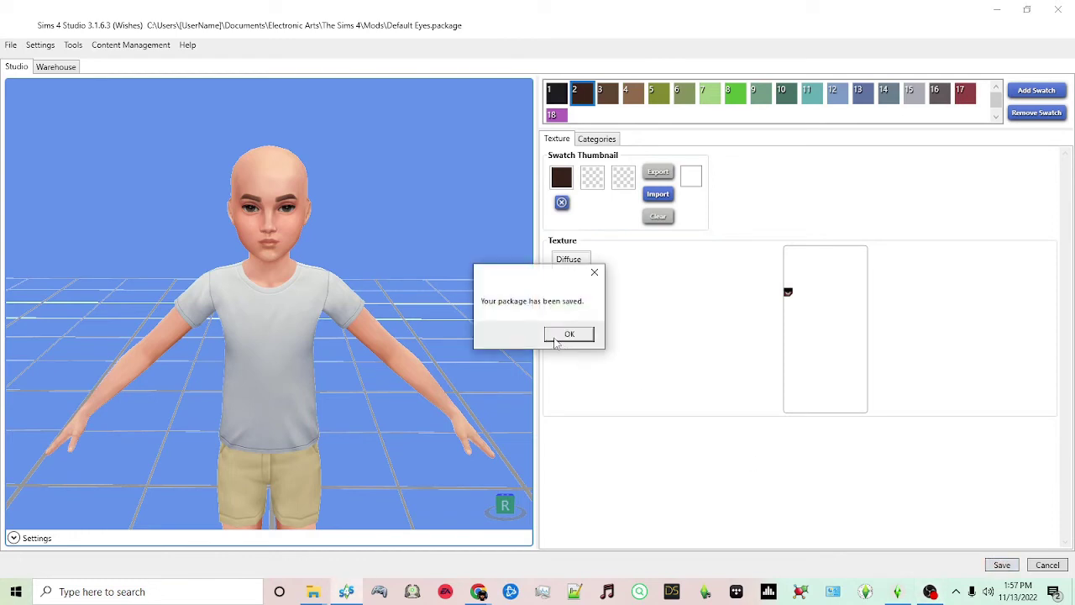
{"action": "left_click", "coordinate": [569, 335]}
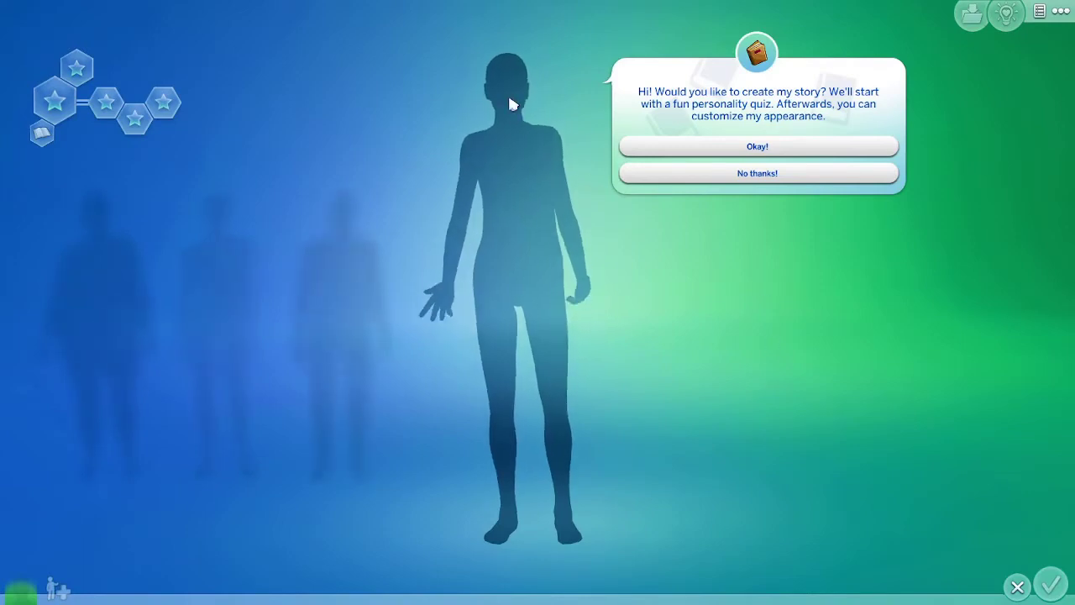
In The Sims 4's Create a Sim, decline the personality quiz and open the Sim's eye options
{"action": "left_click", "coordinate": [697, 173]}
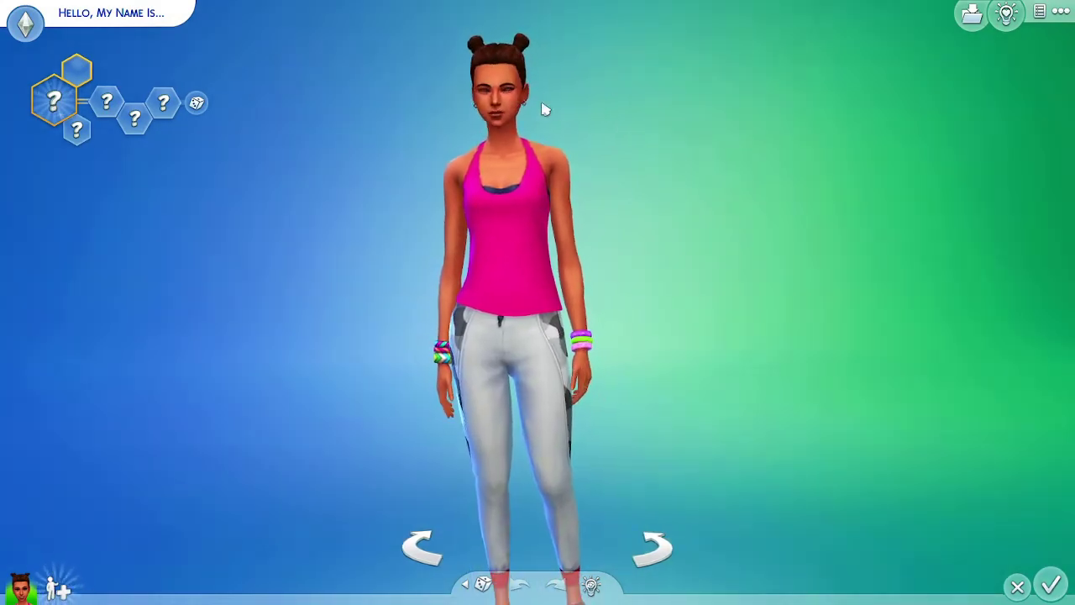
{"action": "scroll", "coordinate": [434, 89], "scroll_direction": "up", "scroll_amount": 2}
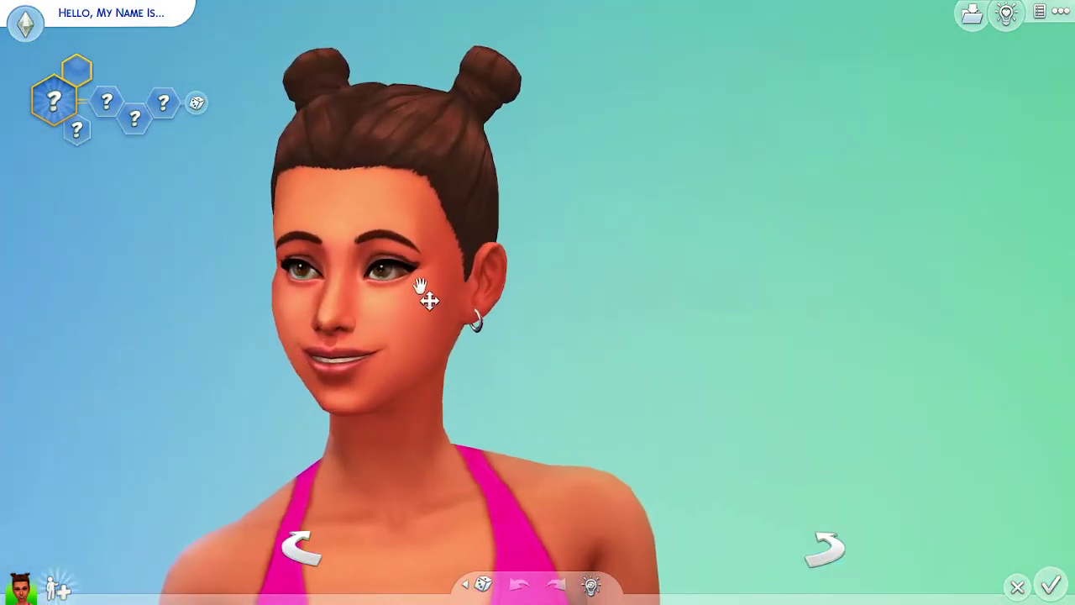
{"action": "left_click", "coordinate": [420, 305]}
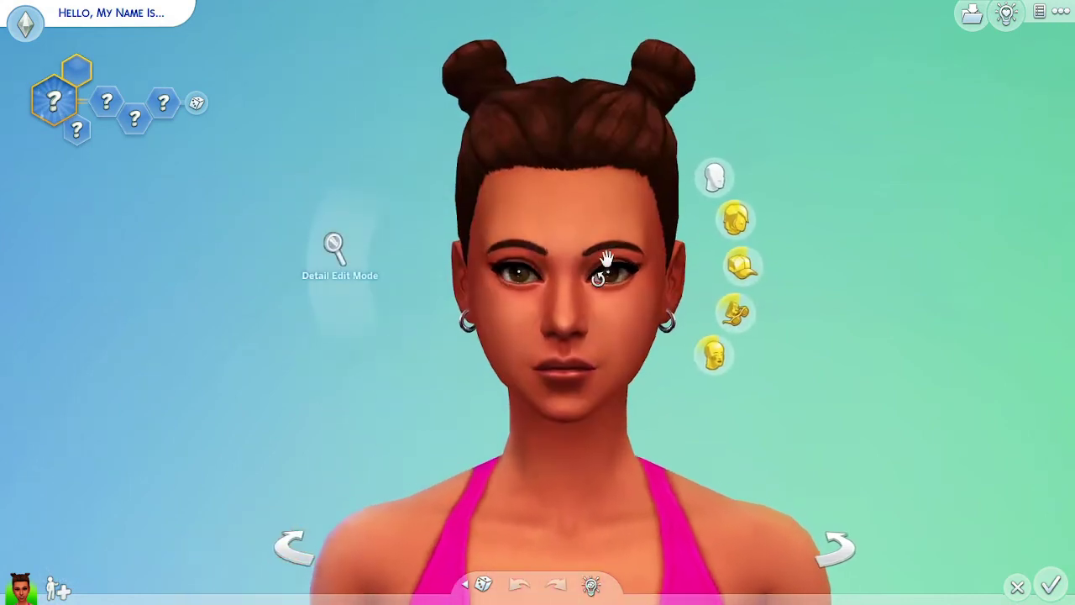
{"action": "left_click", "coordinate": [619, 297]}
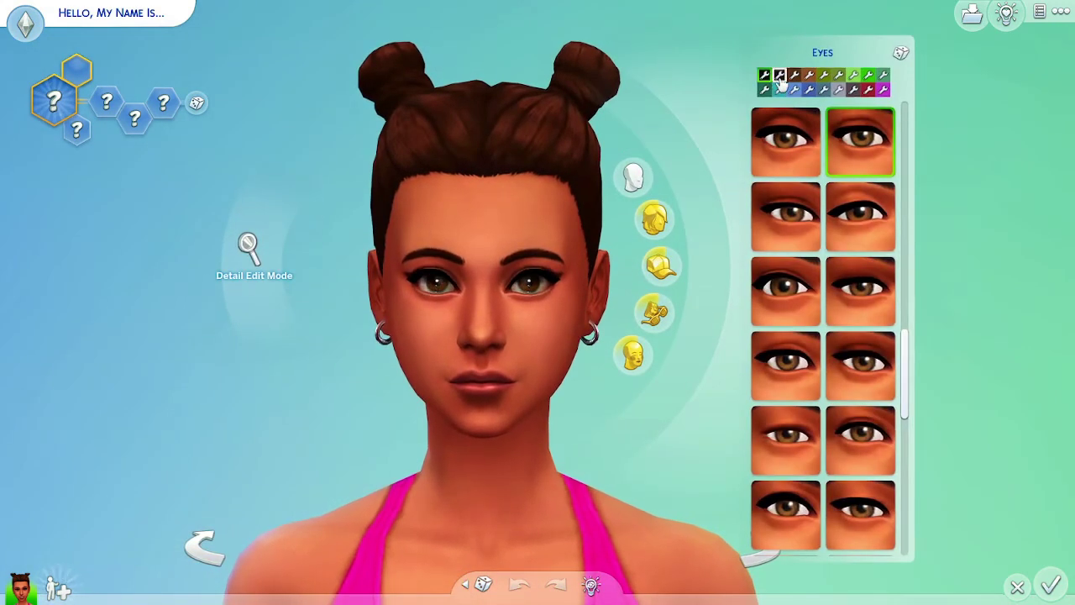
Preview the replaced eye colors on the Sim using the dark brown, brown, teal, blue and light gray swatches
{"action": "left_click", "coordinate": [779, 76]}
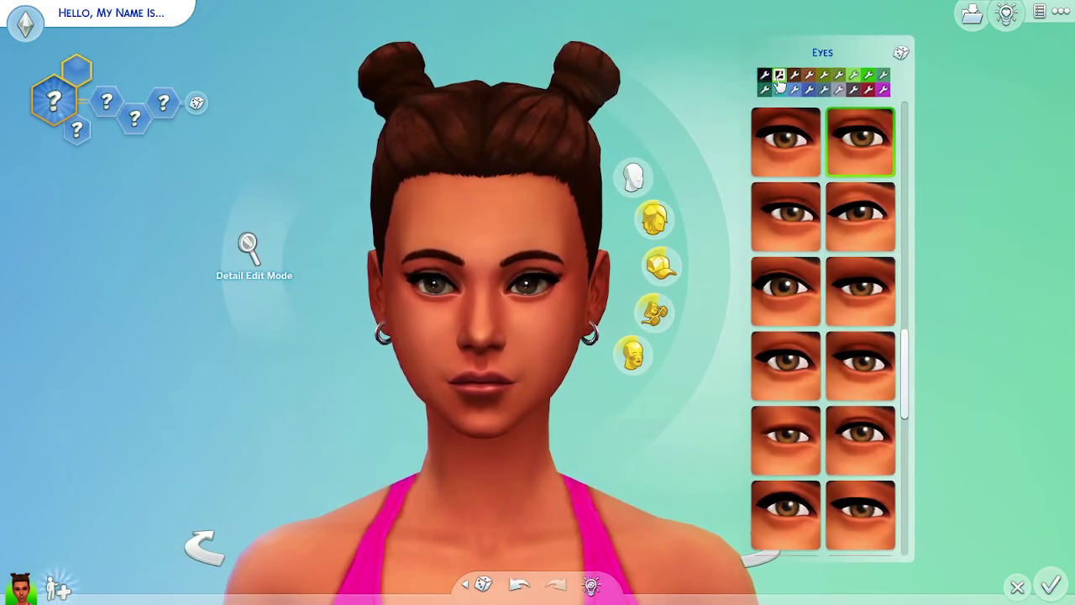
{"action": "left_click", "coordinate": [792, 77]}
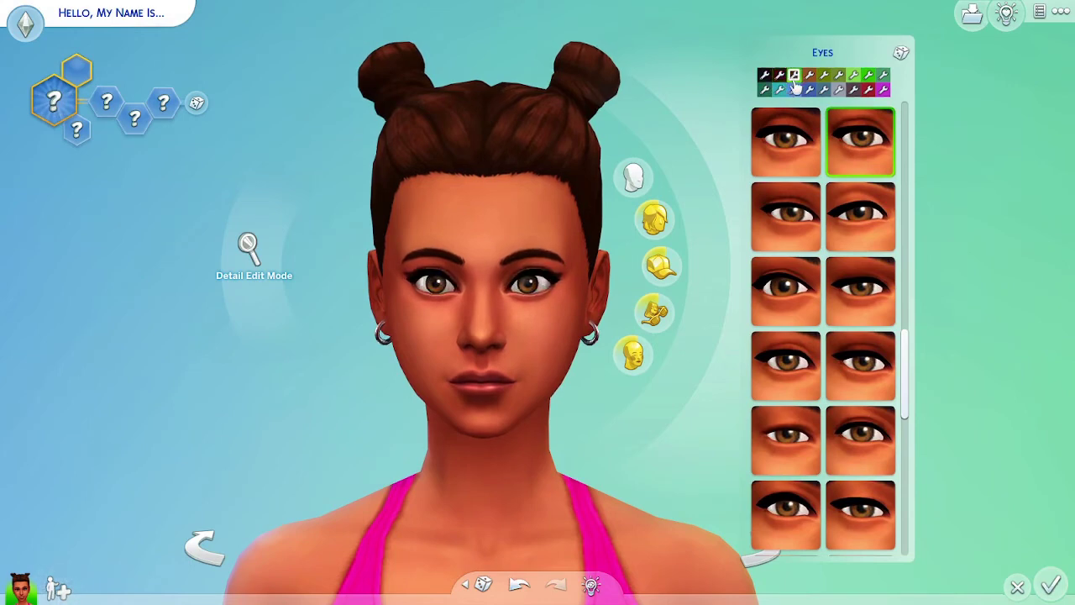
{"action": "left_click", "coordinate": [779, 90]}
{"action": "left_click", "coordinate": [808, 90]}
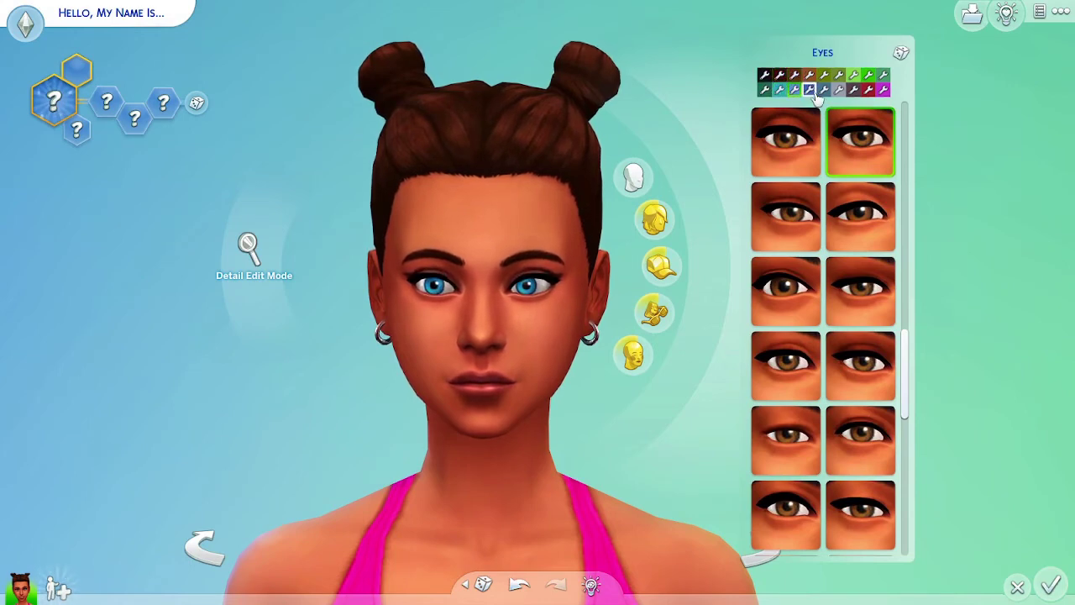
{"action": "left_click", "coordinate": [838, 90]}
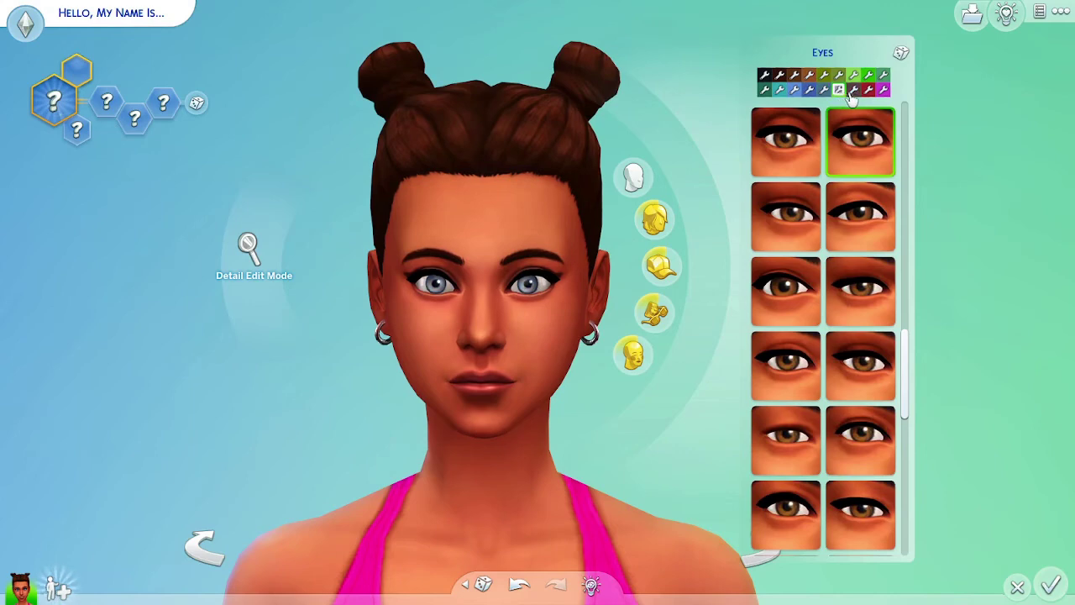
Preview more replaced eye colors on the Sim, including the dark gray, red, light green, brown, dark brown, dark green and black swatches
{"action": "left_click", "coordinate": [853, 90]}
{"action": "left_click", "coordinate": [868, 90]}
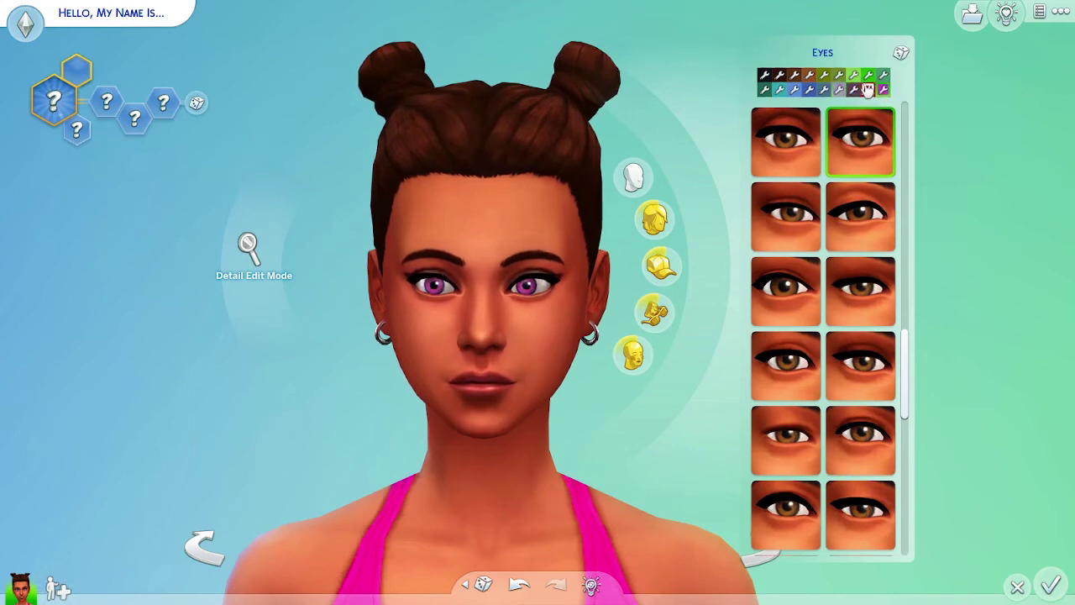
{"action": "left_click", "coordinate": [853, 75]}
{"action": "left_click", "coordinate": [809, 76]}
{"action": "left_click", "coordinate": [780, 75]}
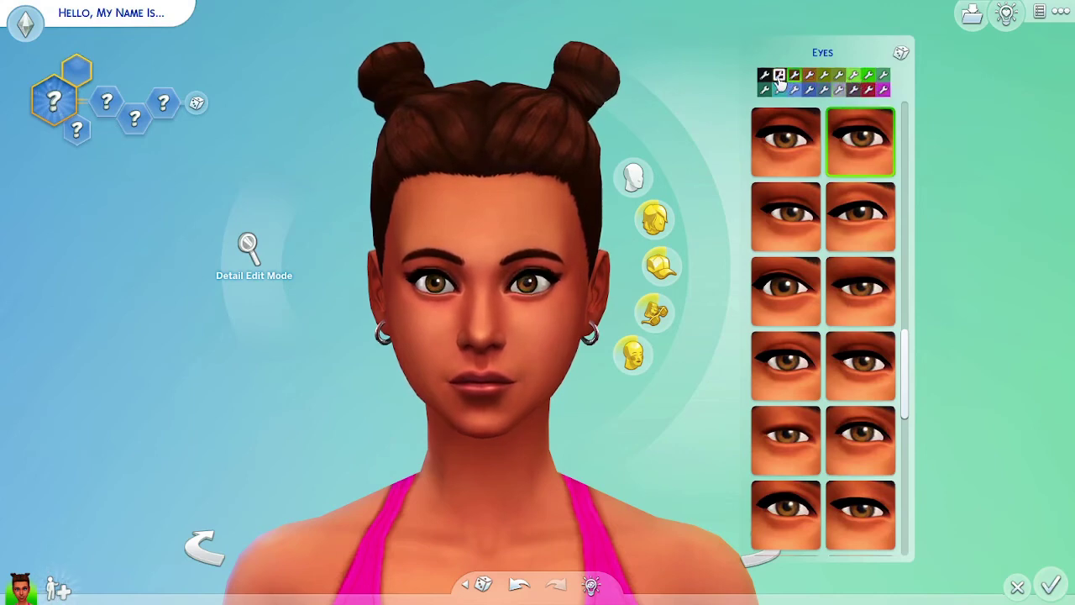
{"action": "left_click", "coordinate": [764, 90]}
{"action": "left_click", "coordinate": [764, 76]}
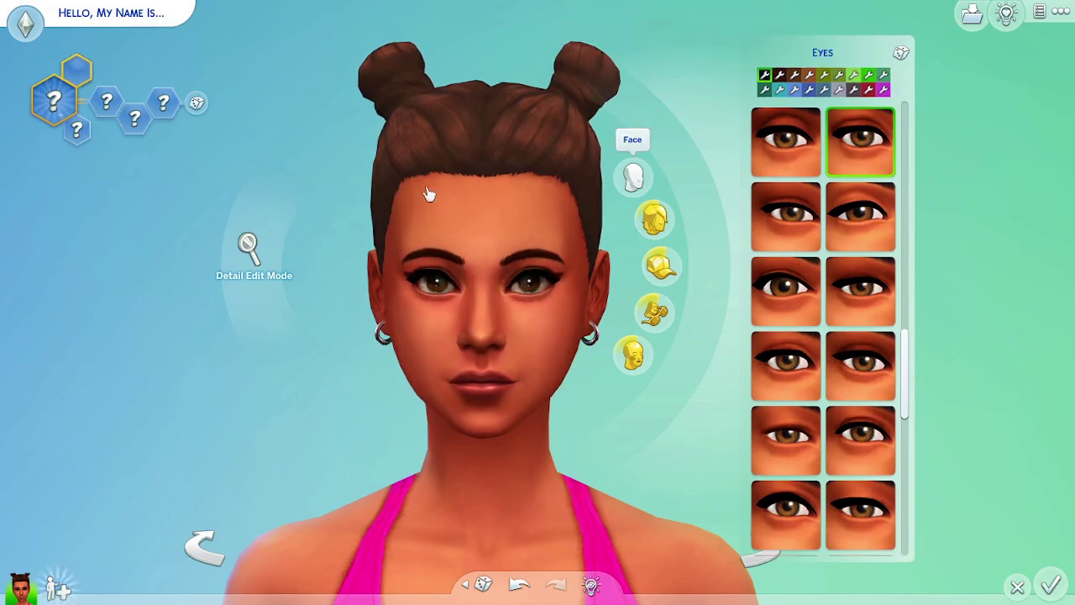
Randomize the Sim and preview the dark brown, blue, light green, brown and teal eye swatches on the new face
{"action": "left_click", "coordinate": [483, 588]}
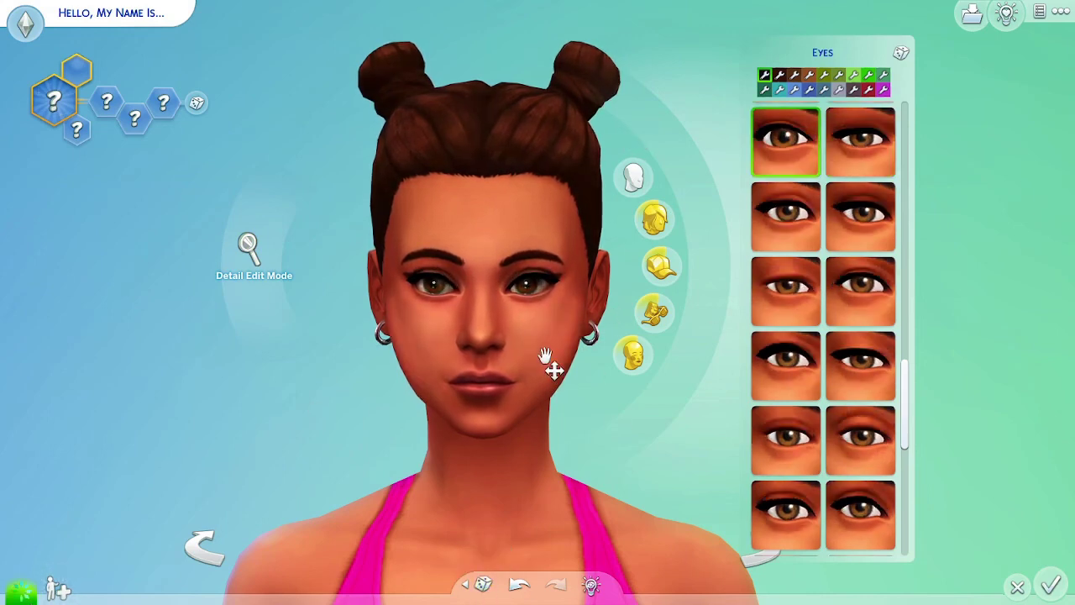
{"action": "left_click", "coordinate": [484, 585]}
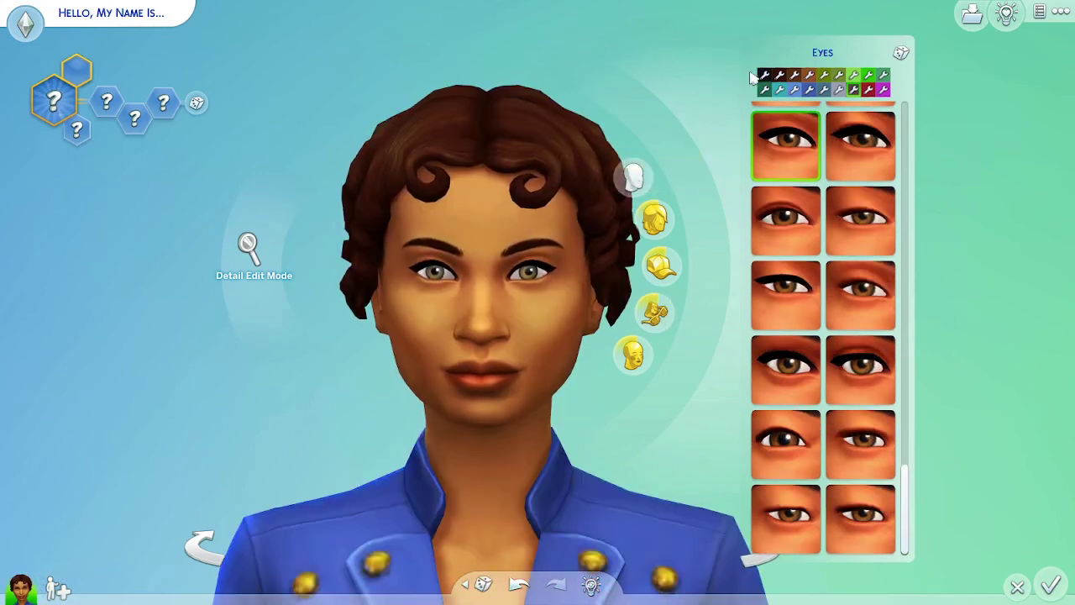
{"action": "left_click", "coordinate": [780, 75]}
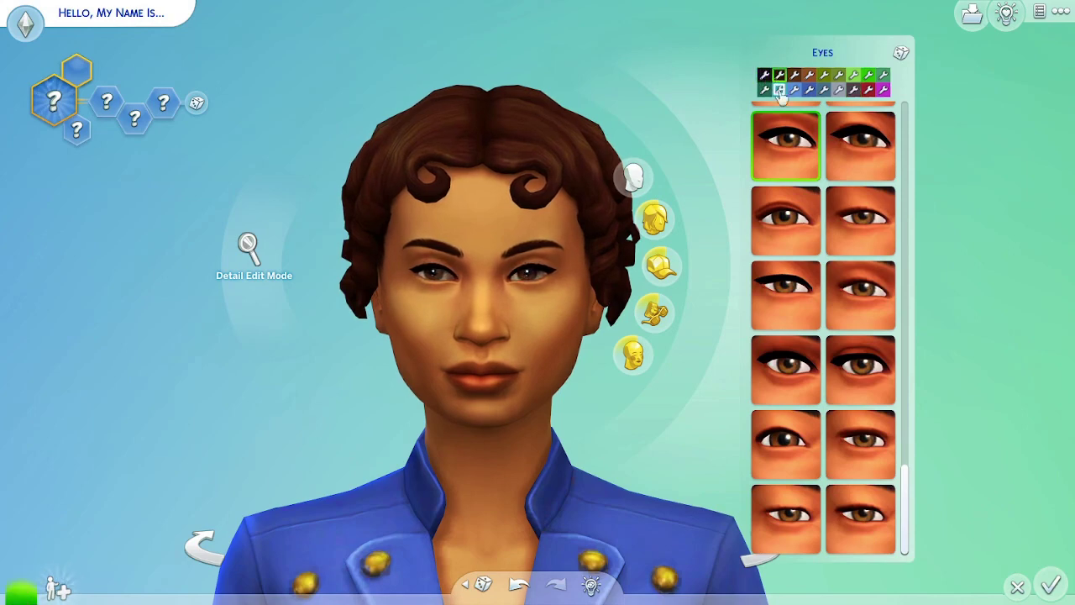
{"action": "left_click", "coordinate": [824, 91]}
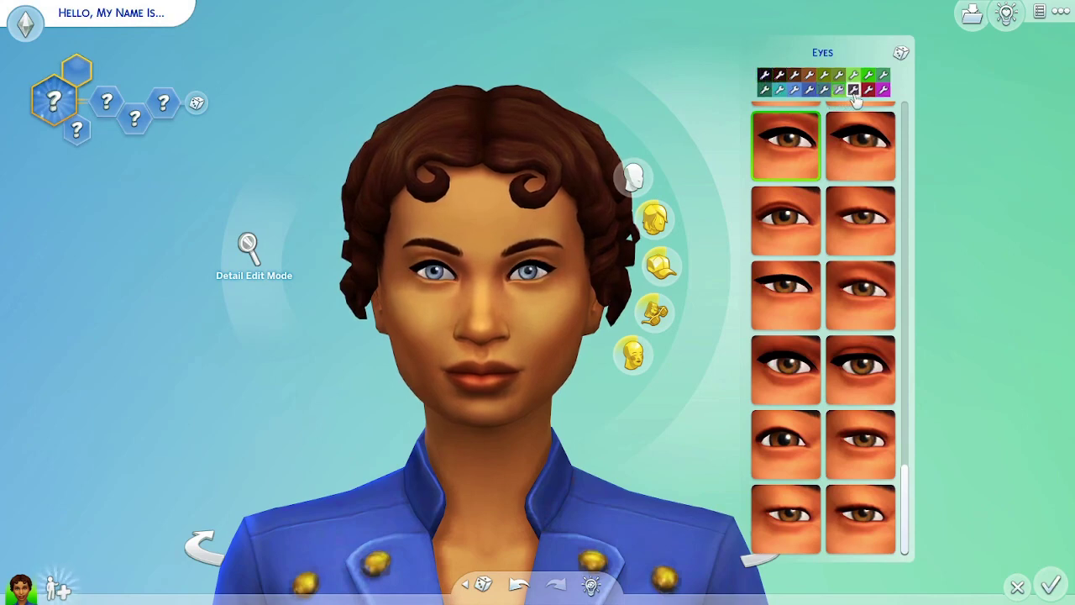
{"action": "left_click", "coordinate": [854, 77]}
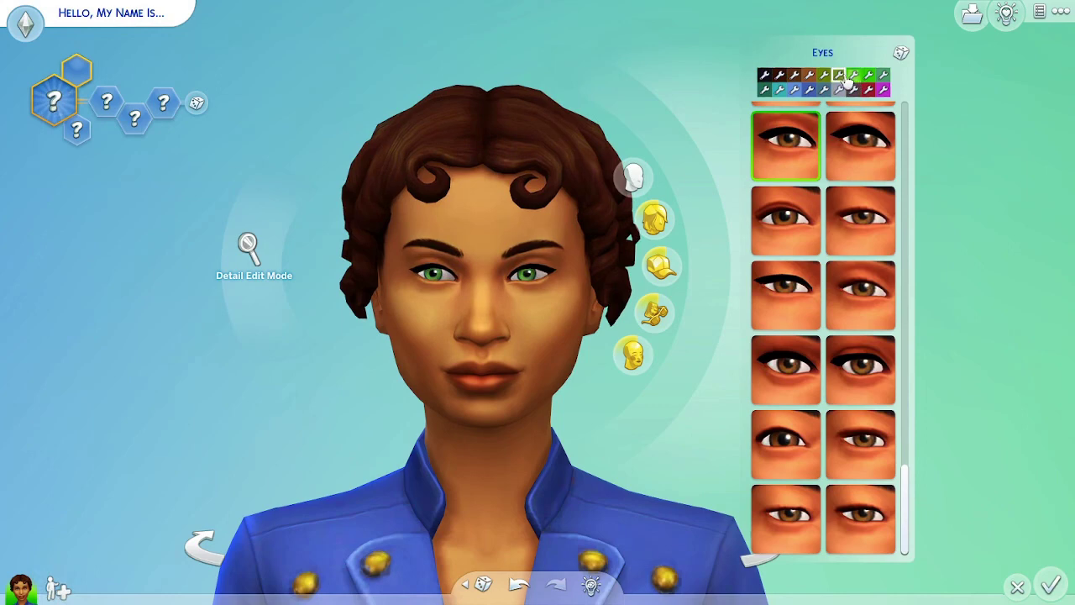
{"action": "left_click", "coordinate": [809, 76]}
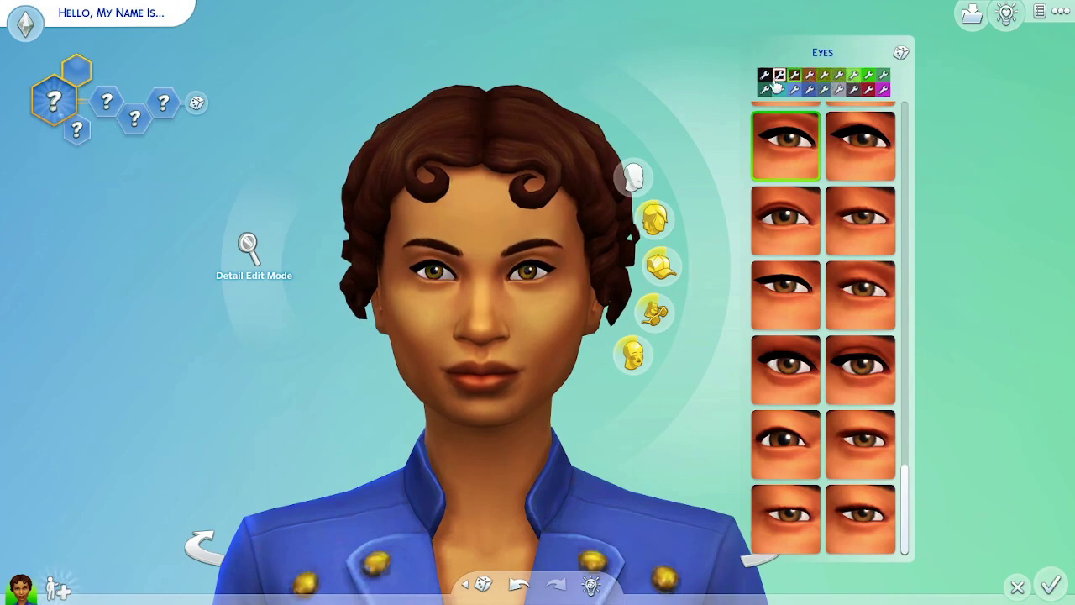
{"action": "left_click", "coordinate": [779, 77]}
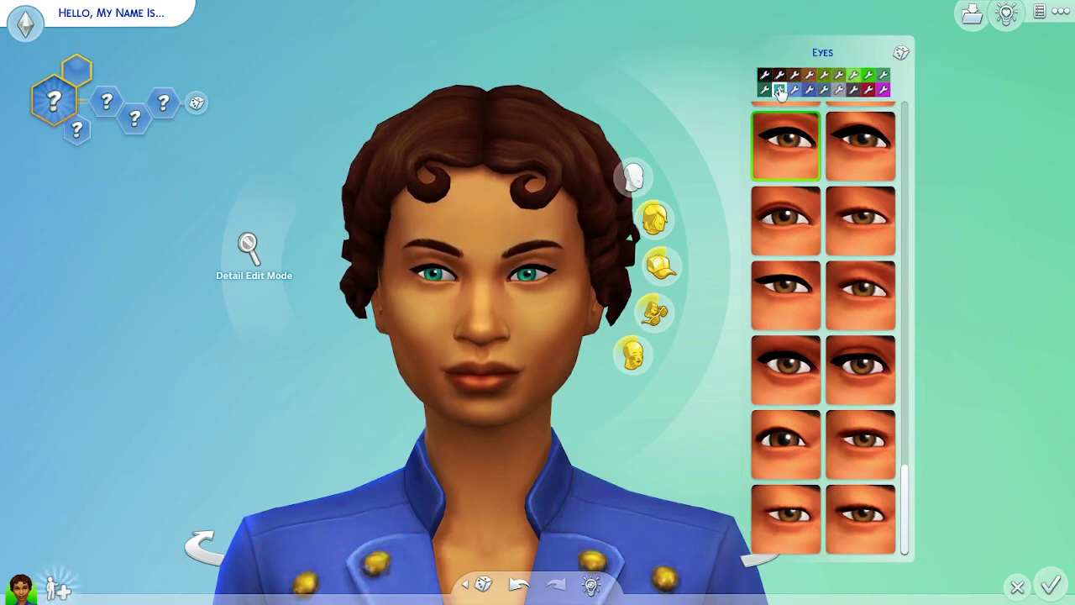